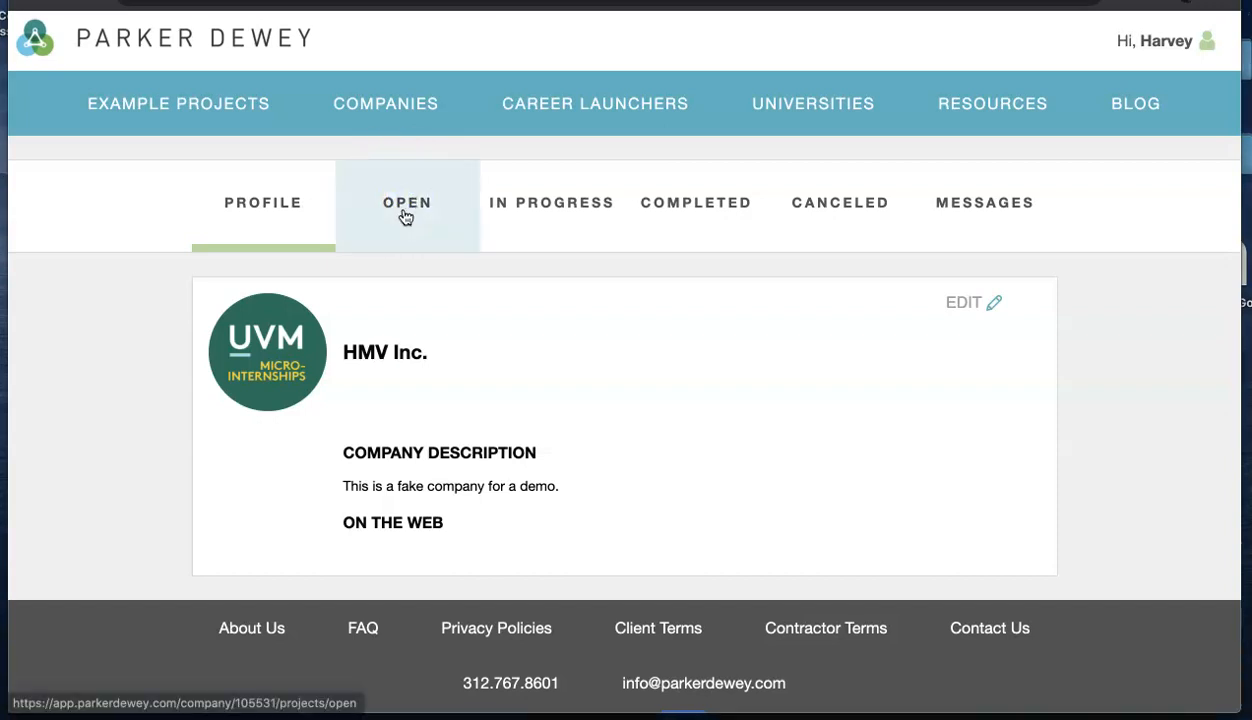
- Create a new project from the open projects page and name it "Marketing Research"
click(405, 214)
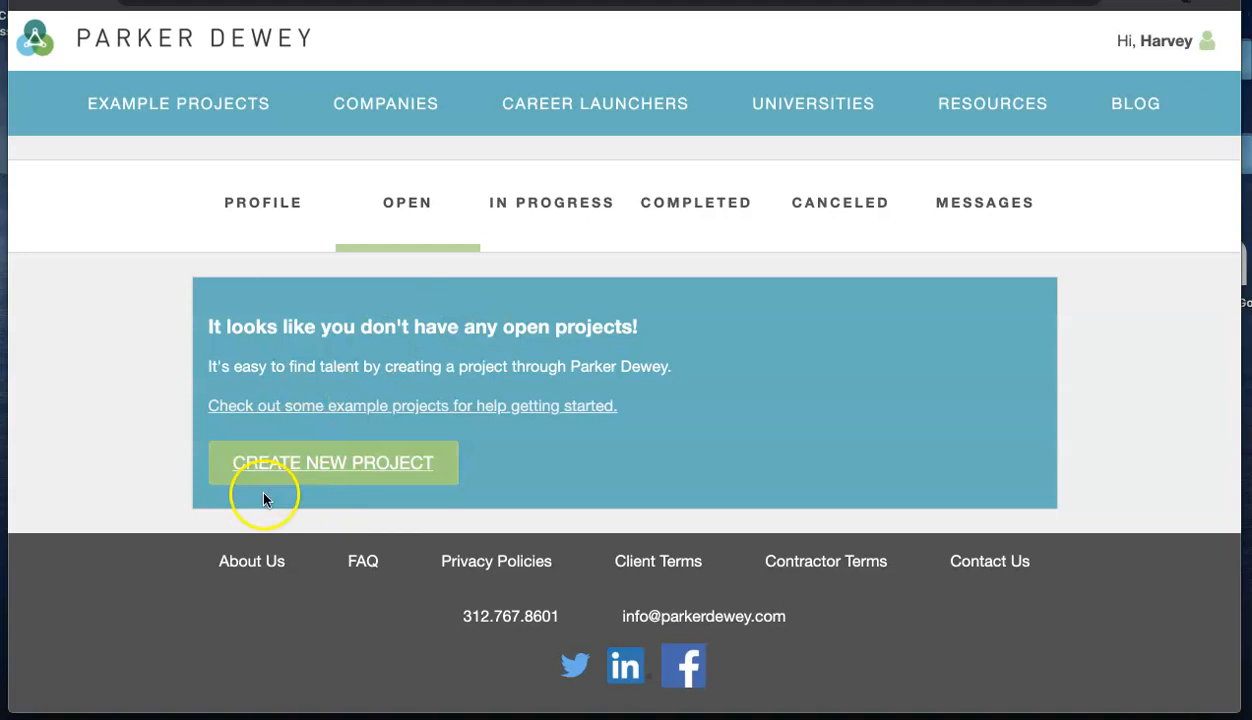
click(324, 457)
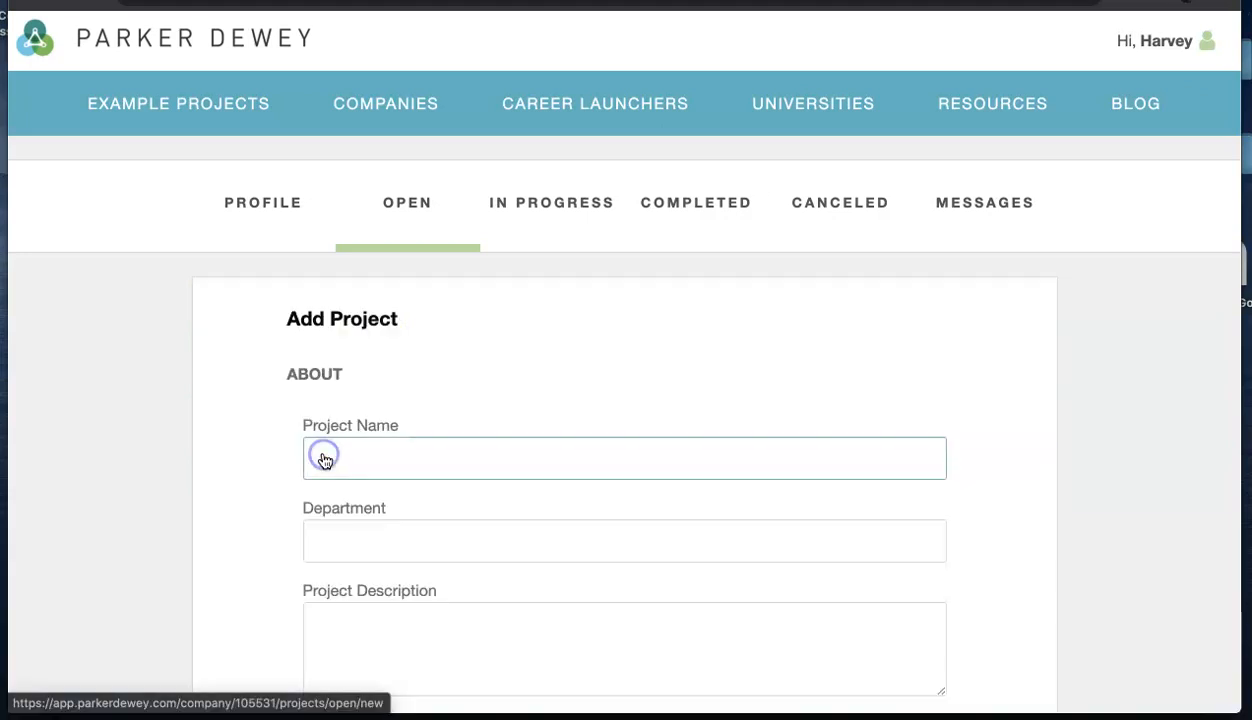
click(260, 453)
scroll(260, 453, down, 3)
scroll(260, 453, down, 3)
click(344, 175)
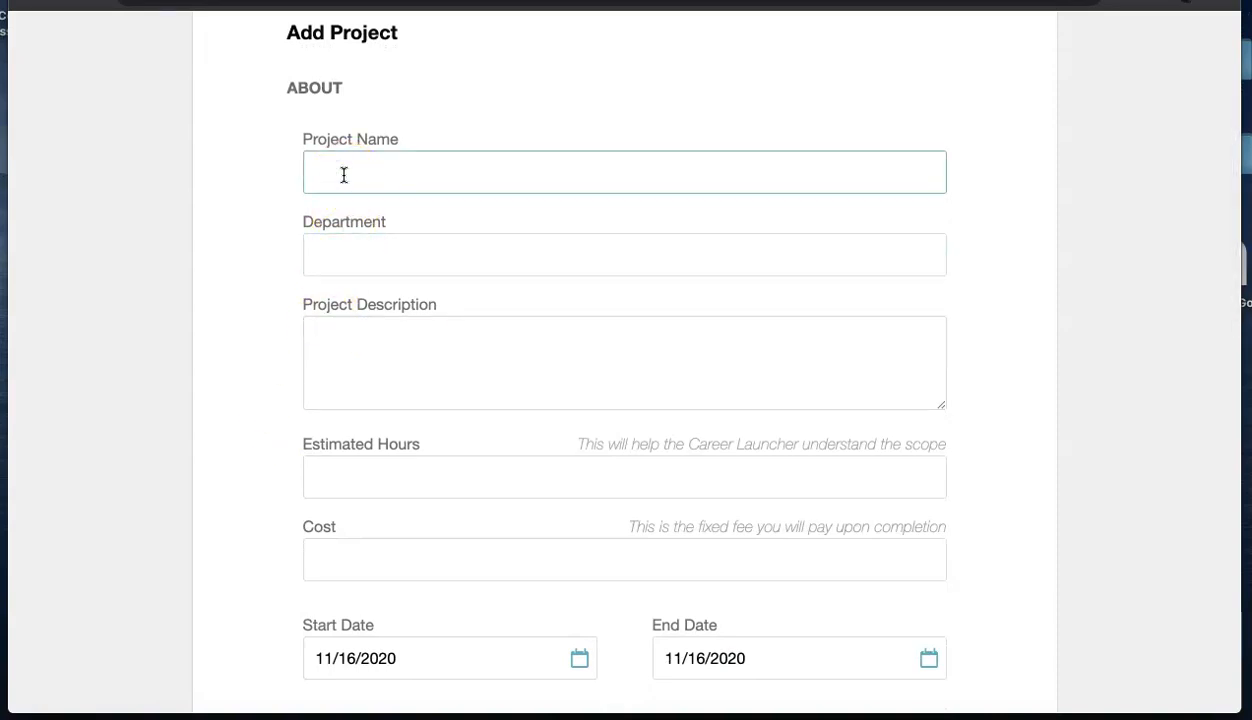
text(Marketing Research)
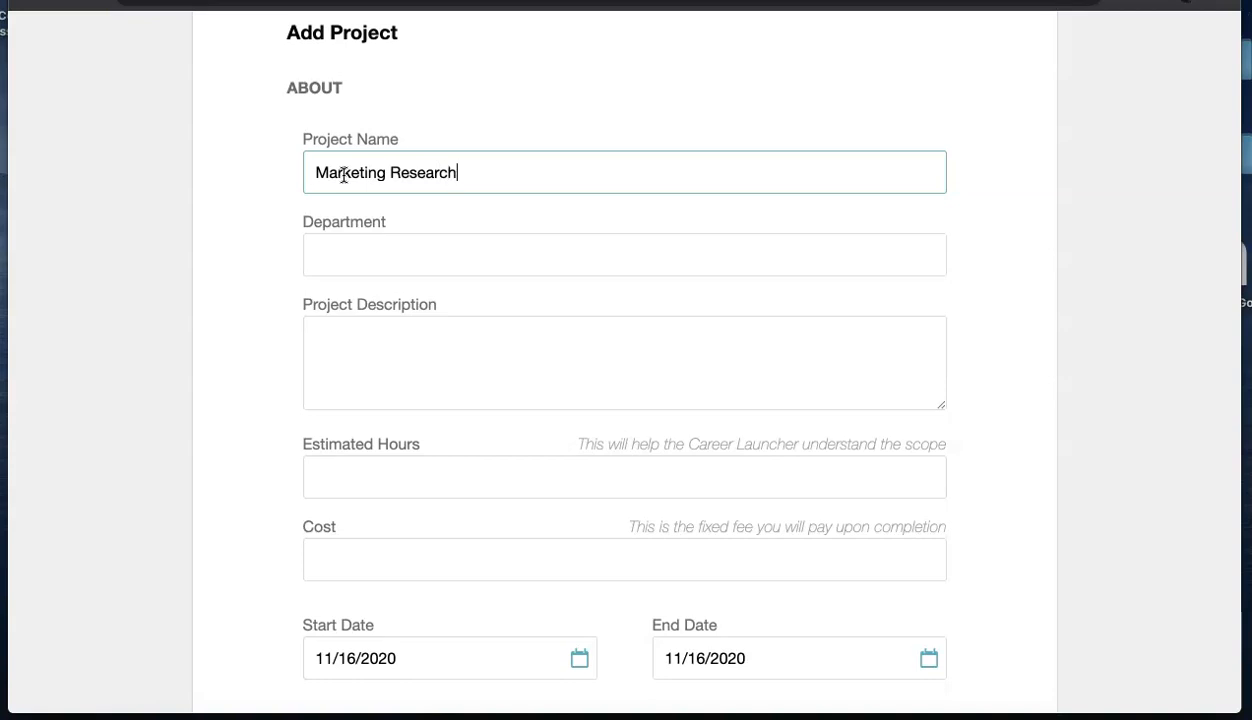
- Enter Marketing as the department and "This is a test project." as the project description
click(355, 250)
text(Marke)
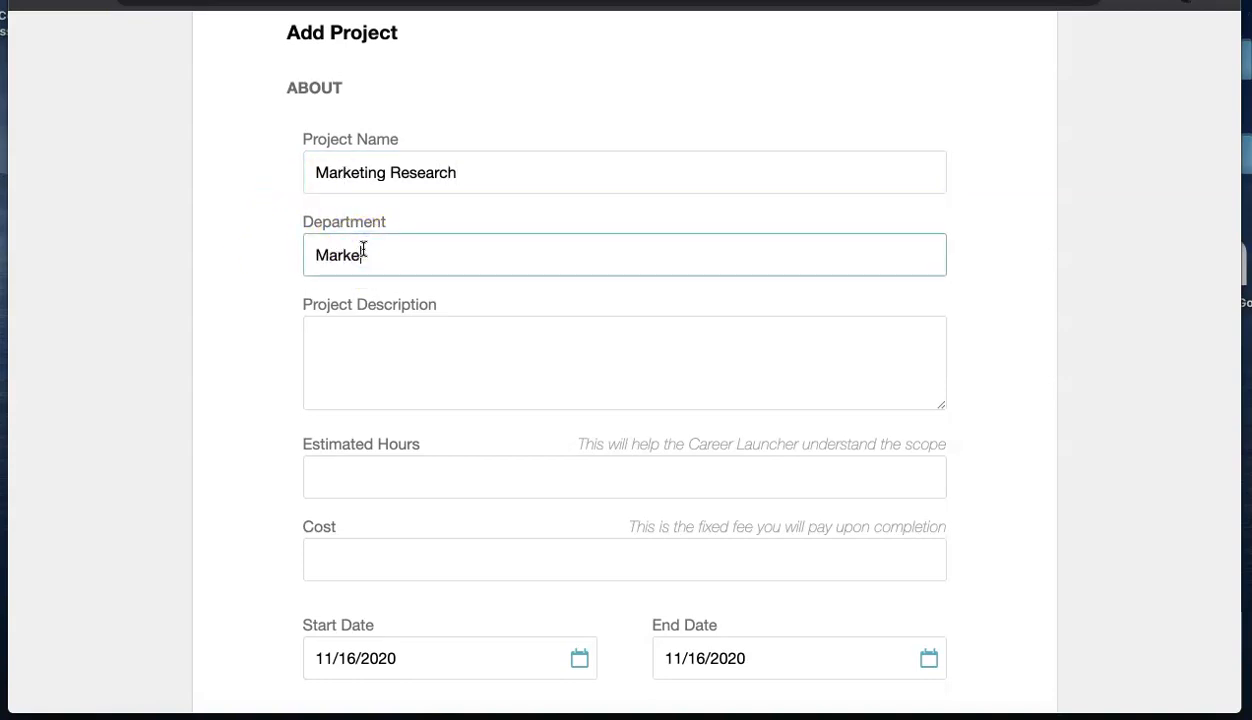
text(ting)
click(395, 363)
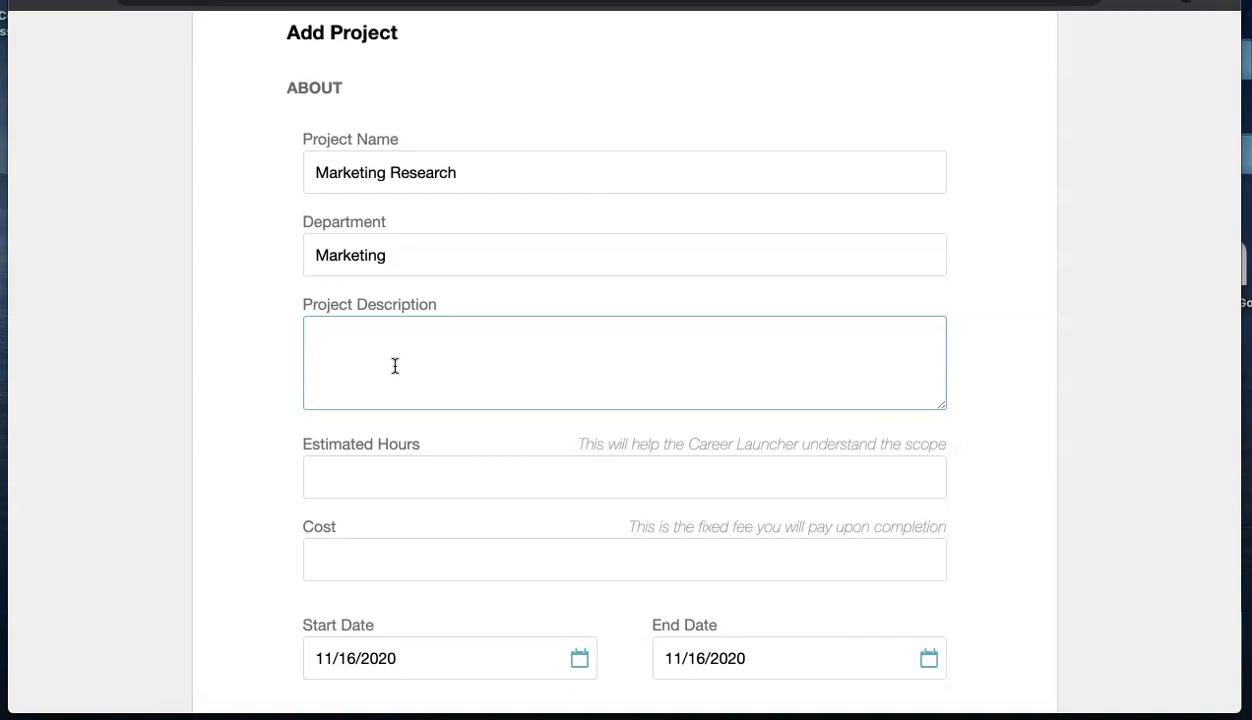
text(This is a test project.)
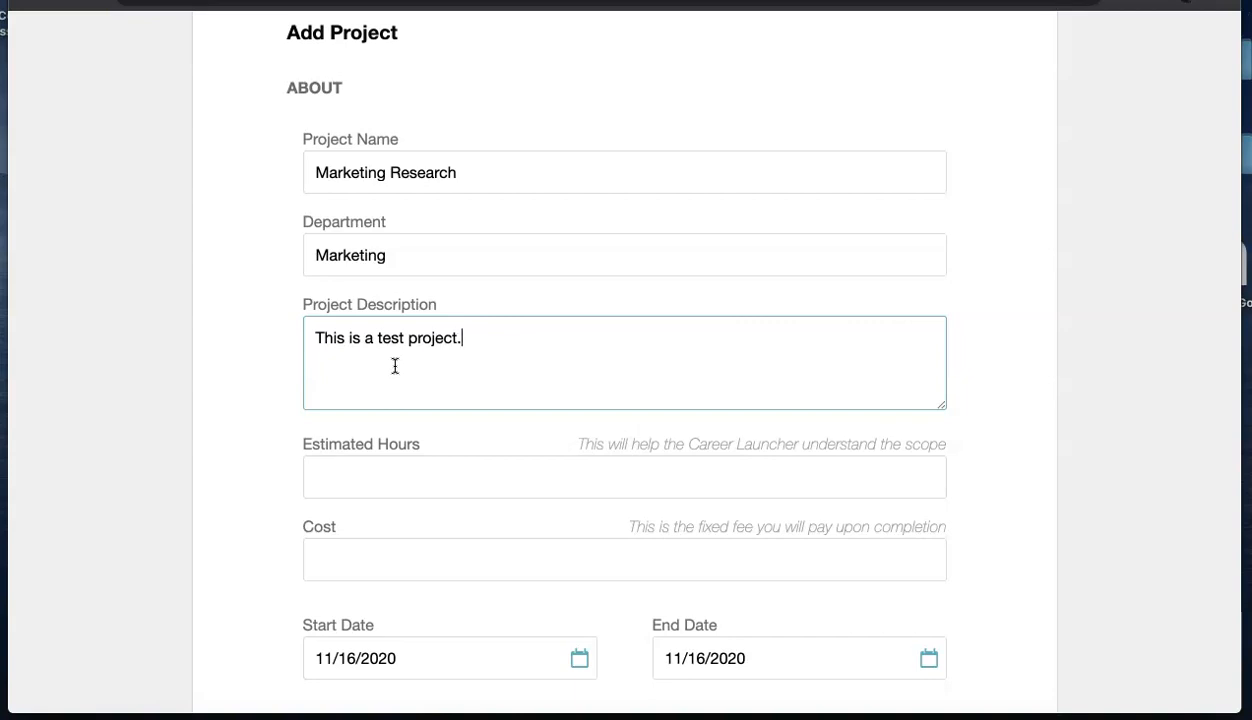
- Set the project's estimated hours to 5 and its cost to 75
click(316, 473)
scroll(290, 486, down, 5)
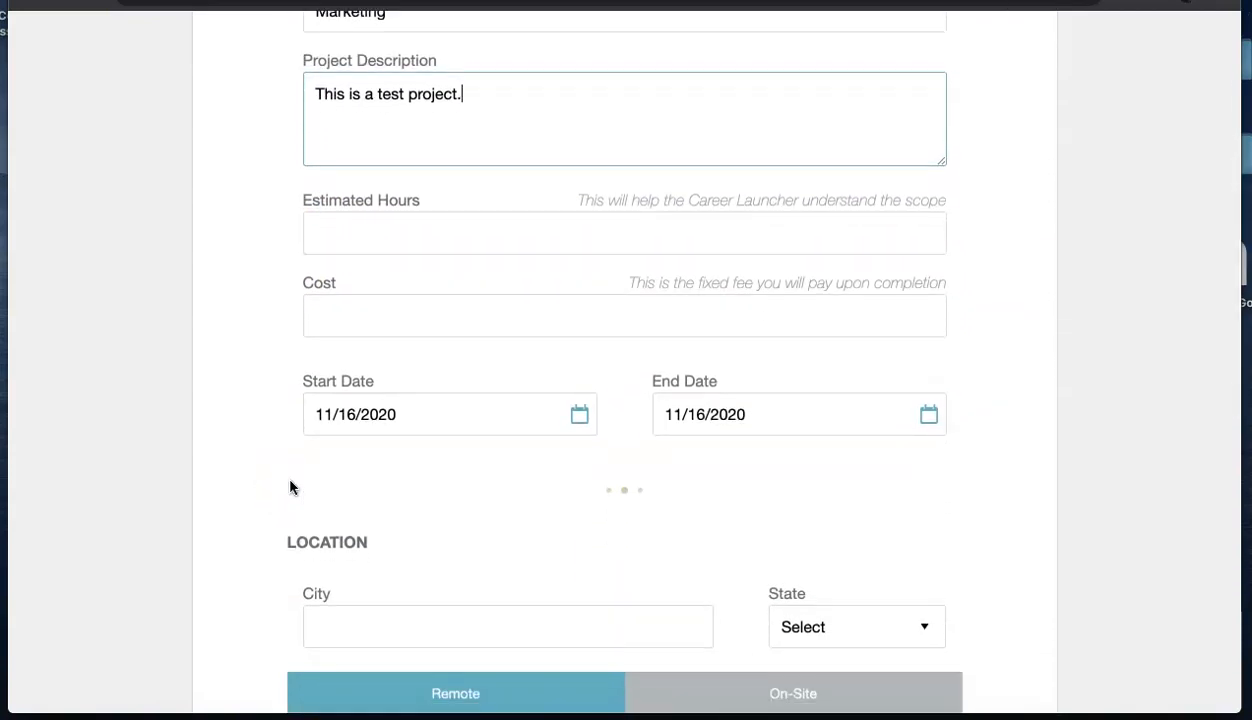
click(366, 240)
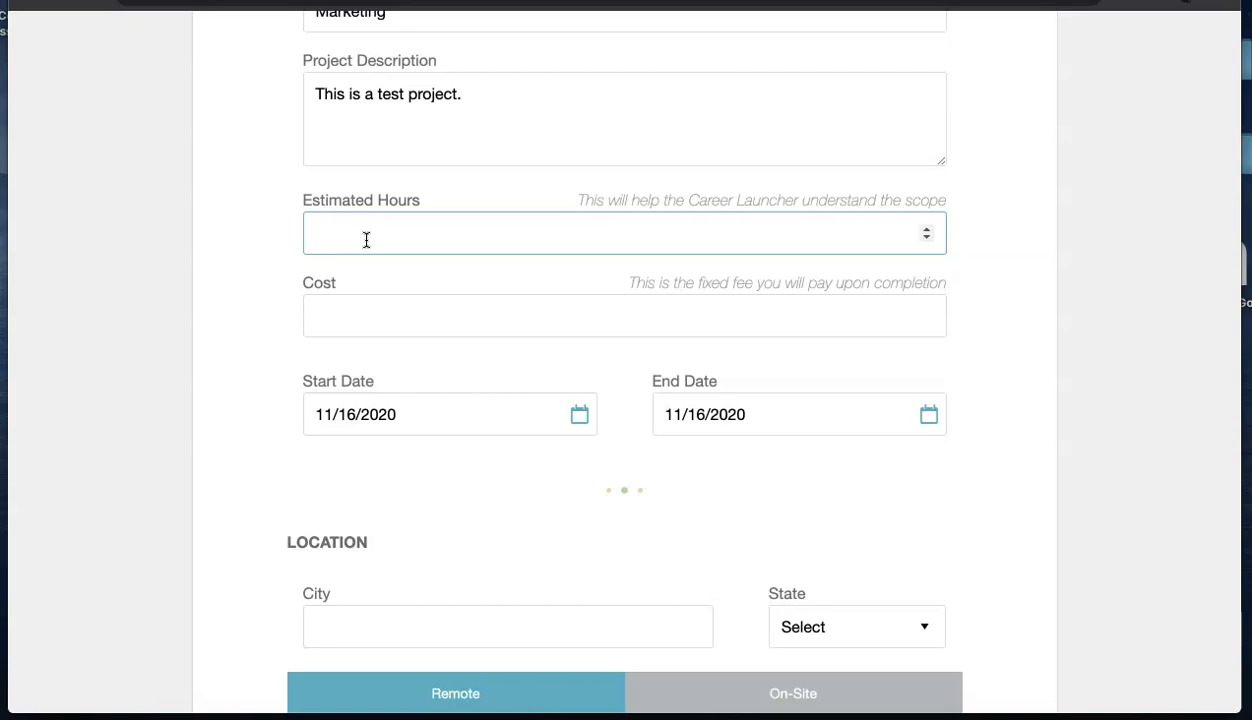
text(5)
click(458, 308)
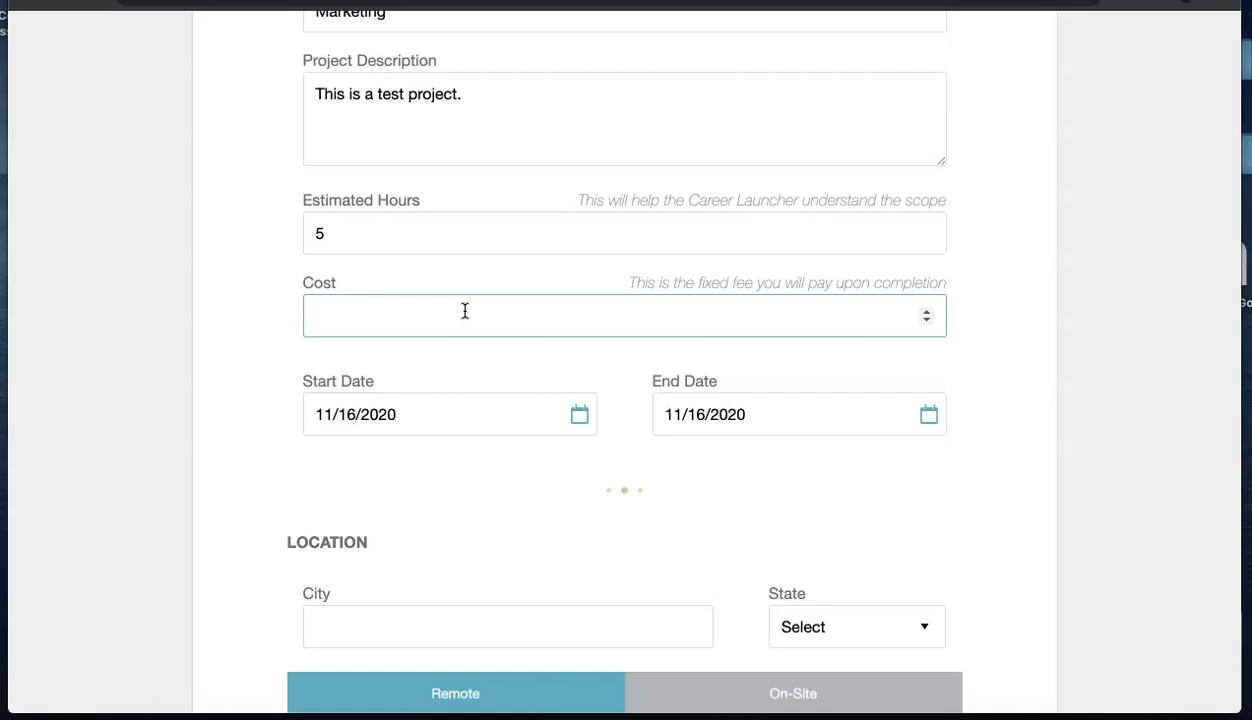
text(50)
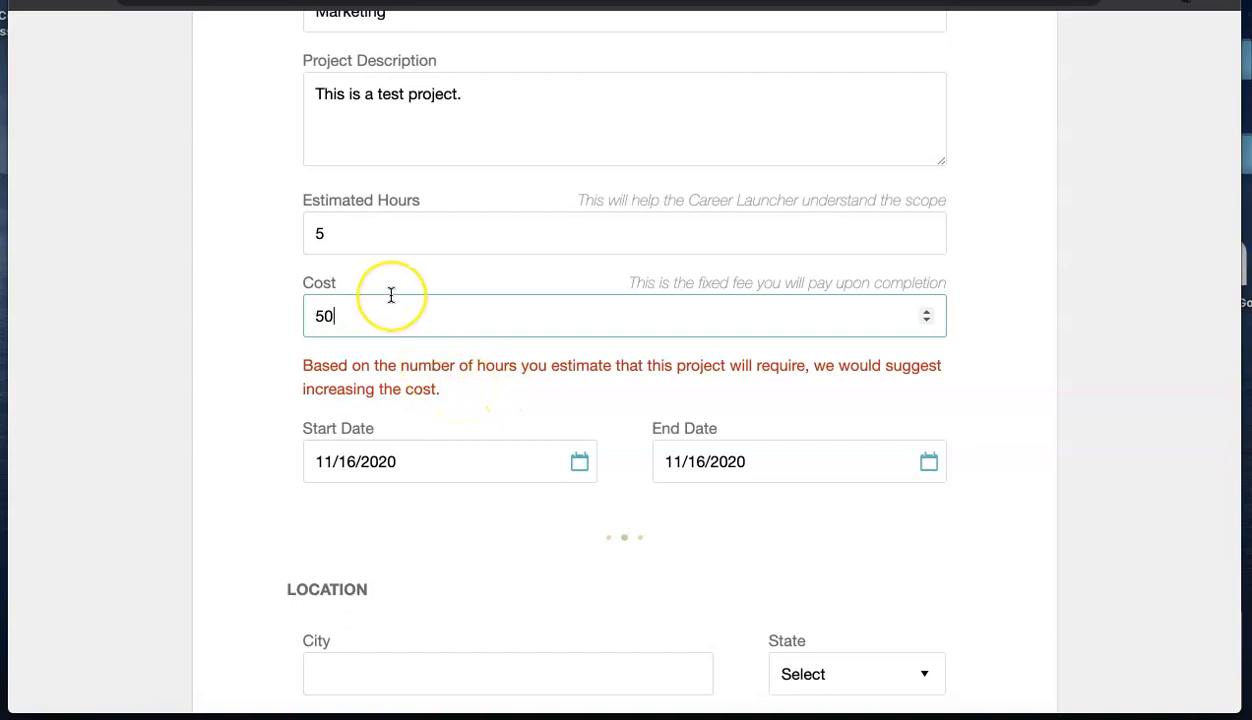
key(BackSpace)
key(BackSpace)
text(75)
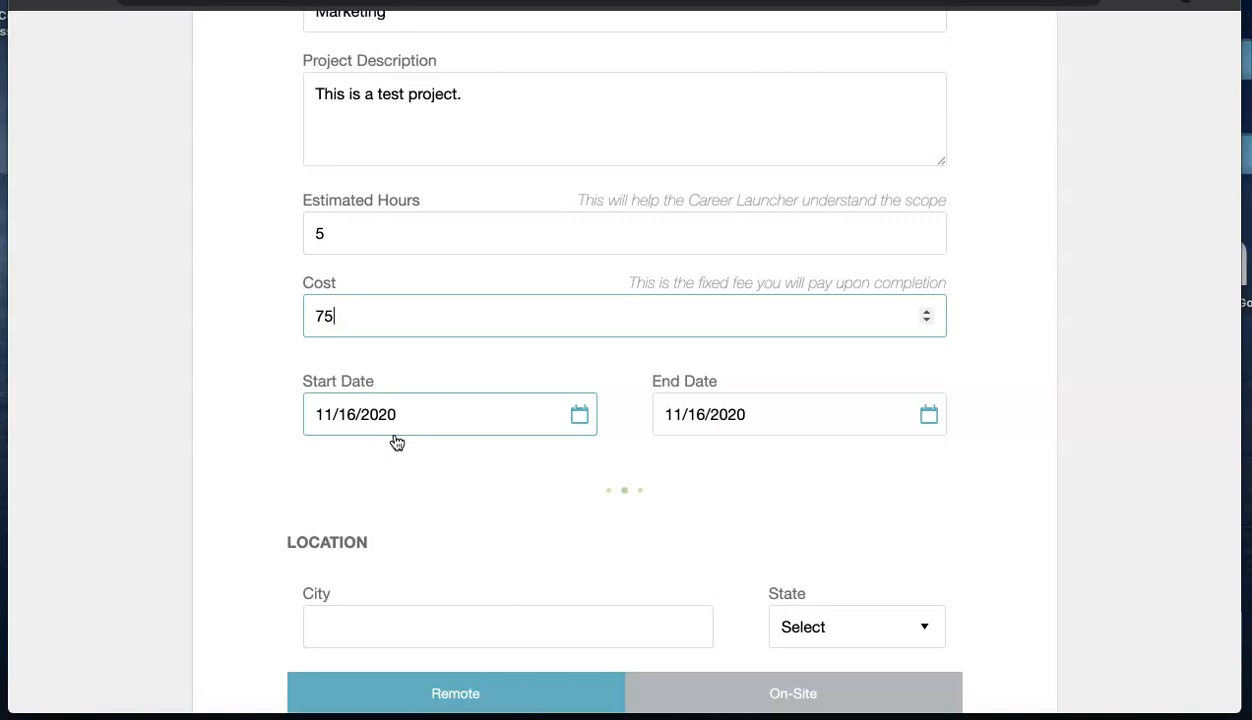
- Set the project's start date to 12/07/2020 and its end date to 12/20/2020
click(580, 420)
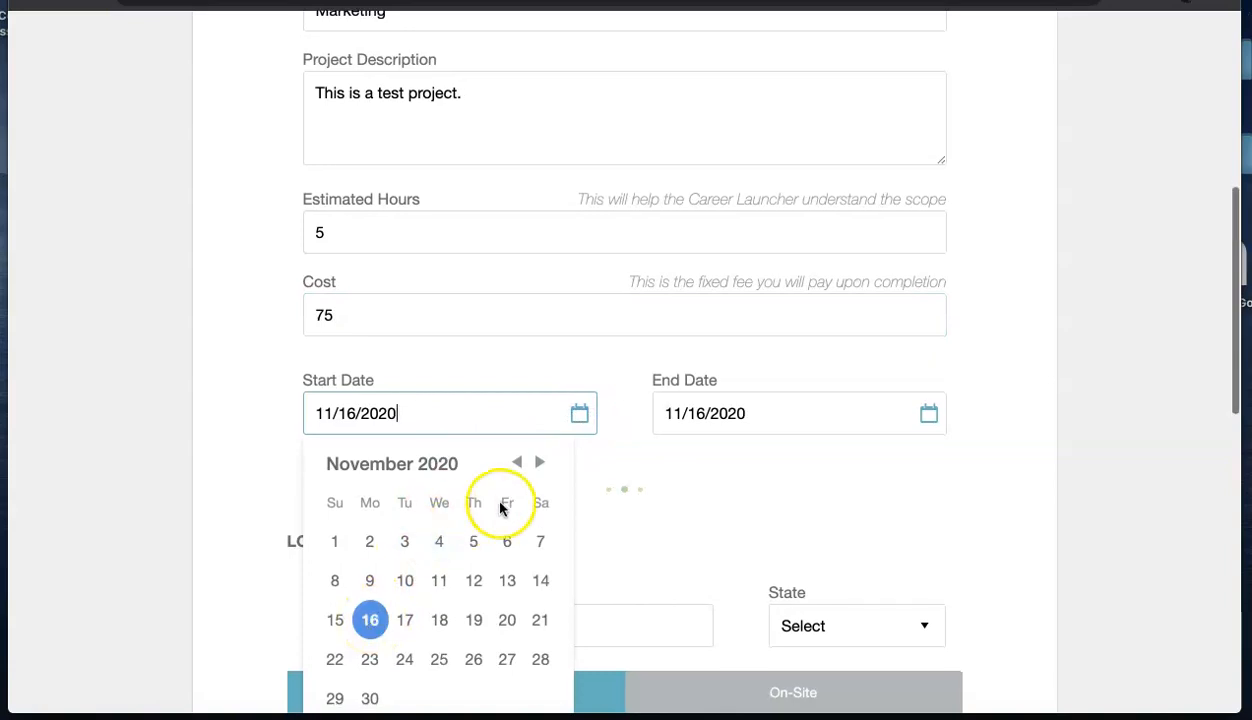
click(540, 461)
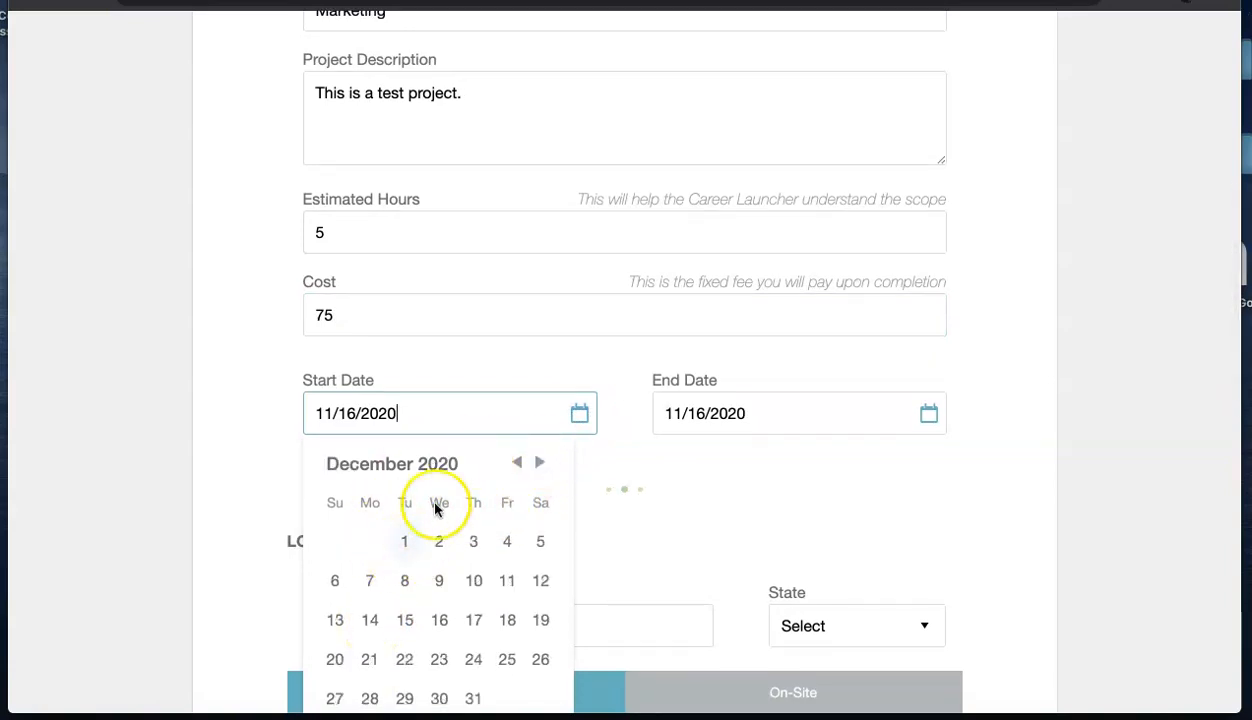
click(366, 584)
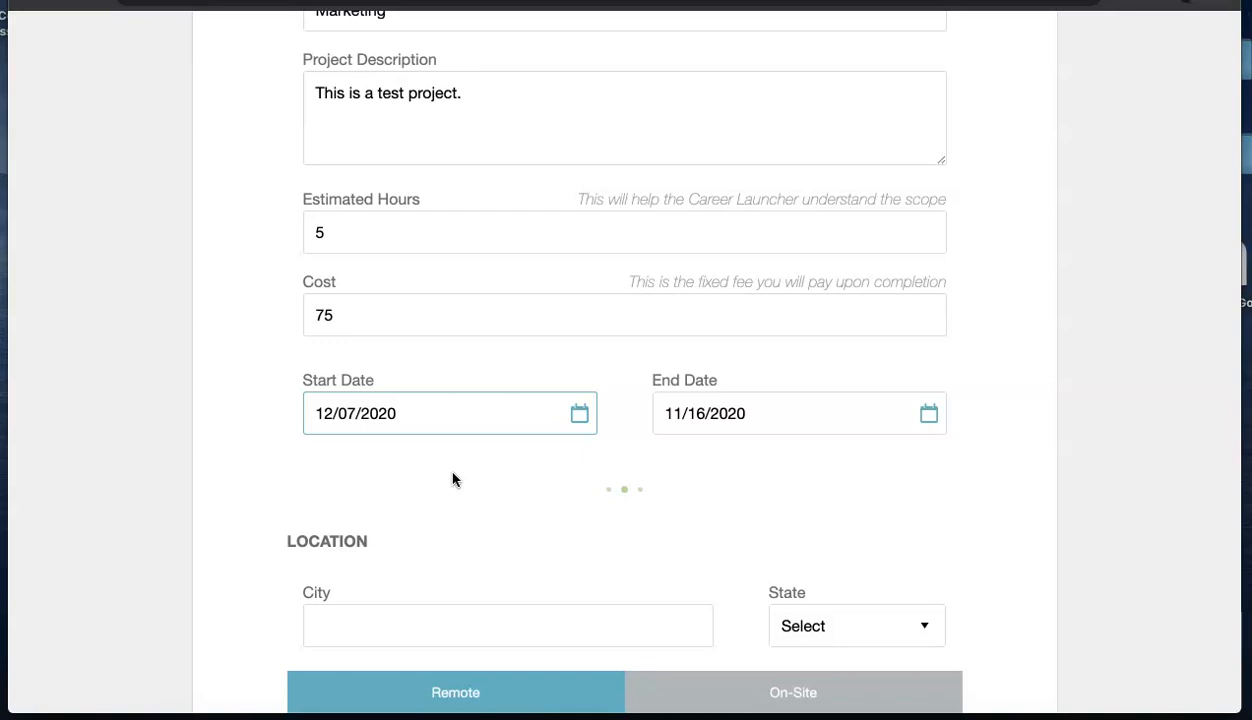
click(878, 406)
click(929, 413)
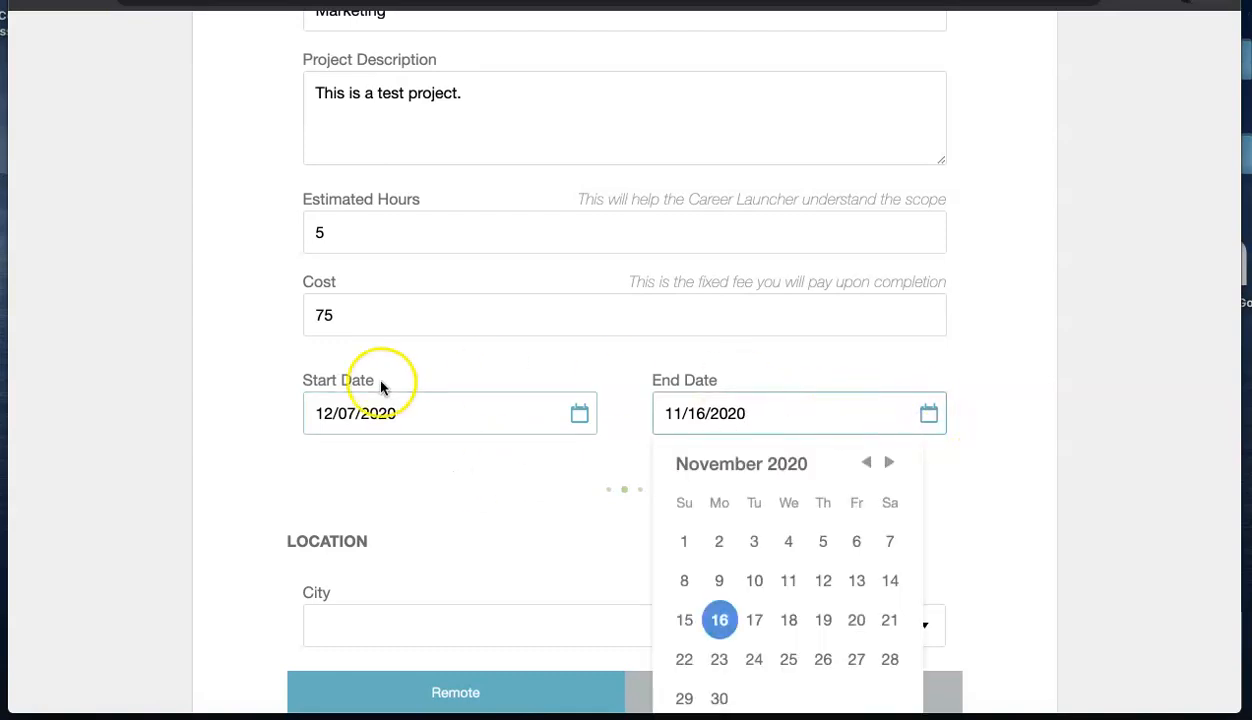
click(889, 463)
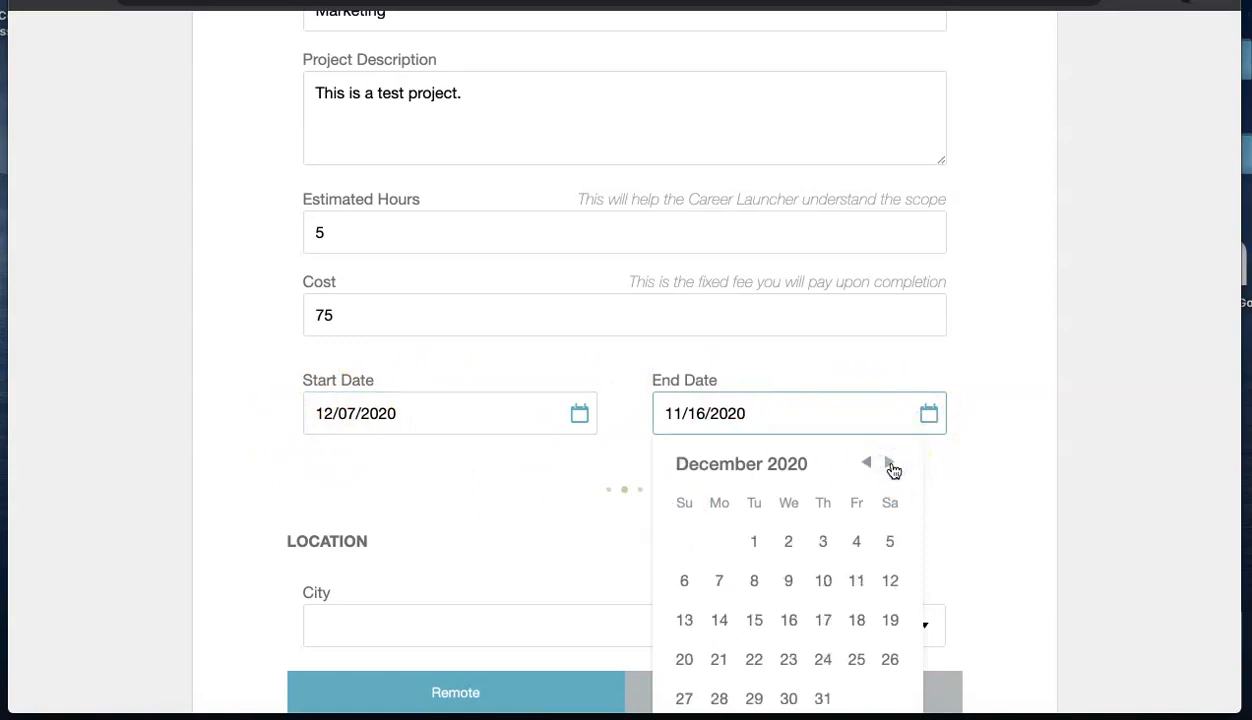
click(690, 665)
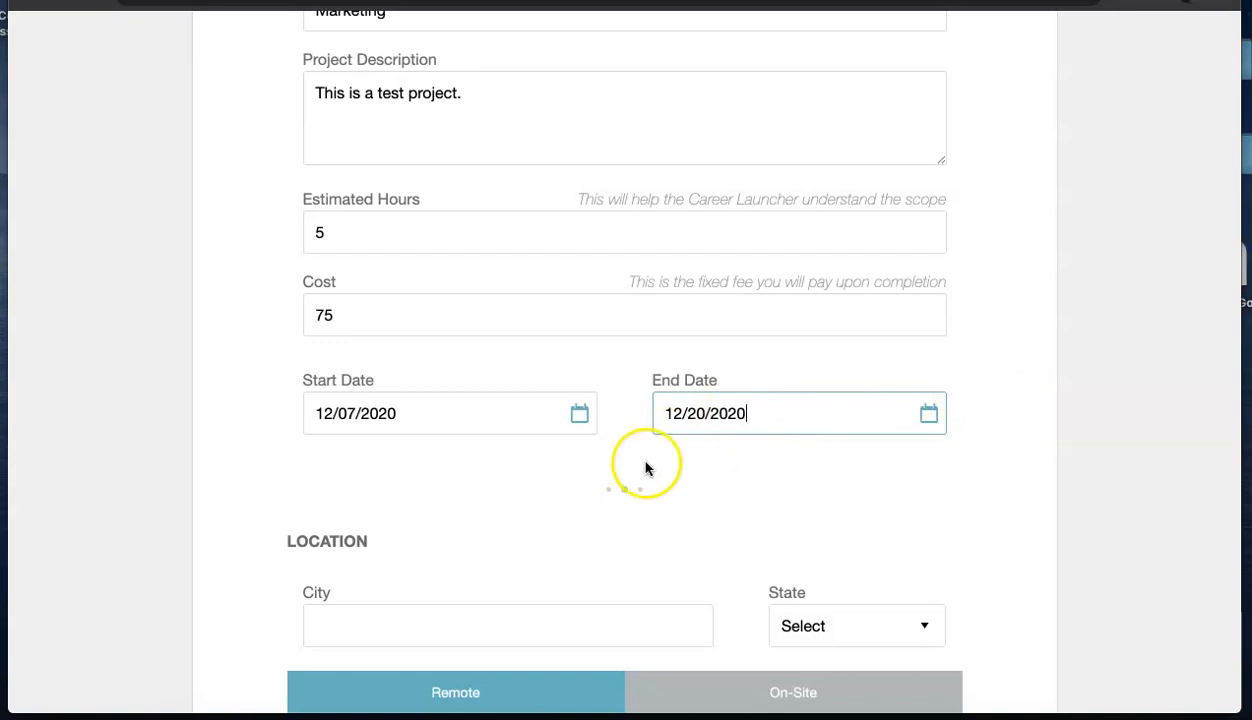
- Choose Remote rather than On-Site as the project's location type
scroll(645, 467, down, 5)
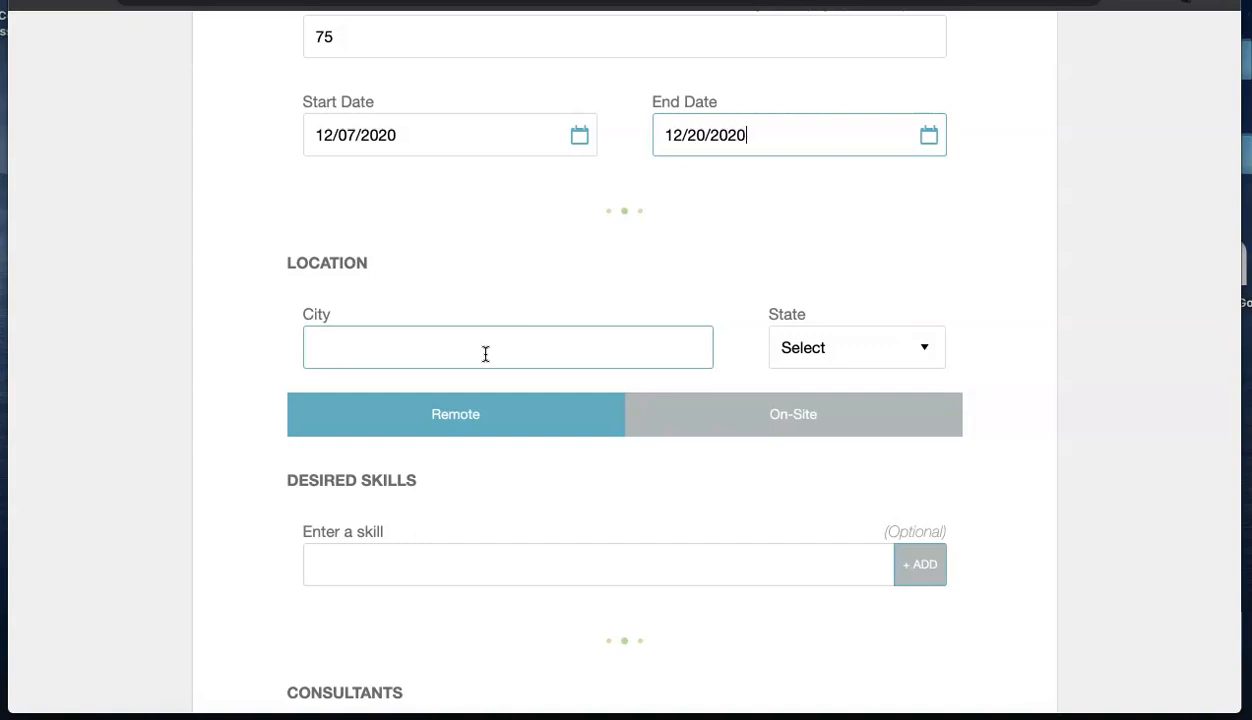
click(461, 416)
click(763, 413)
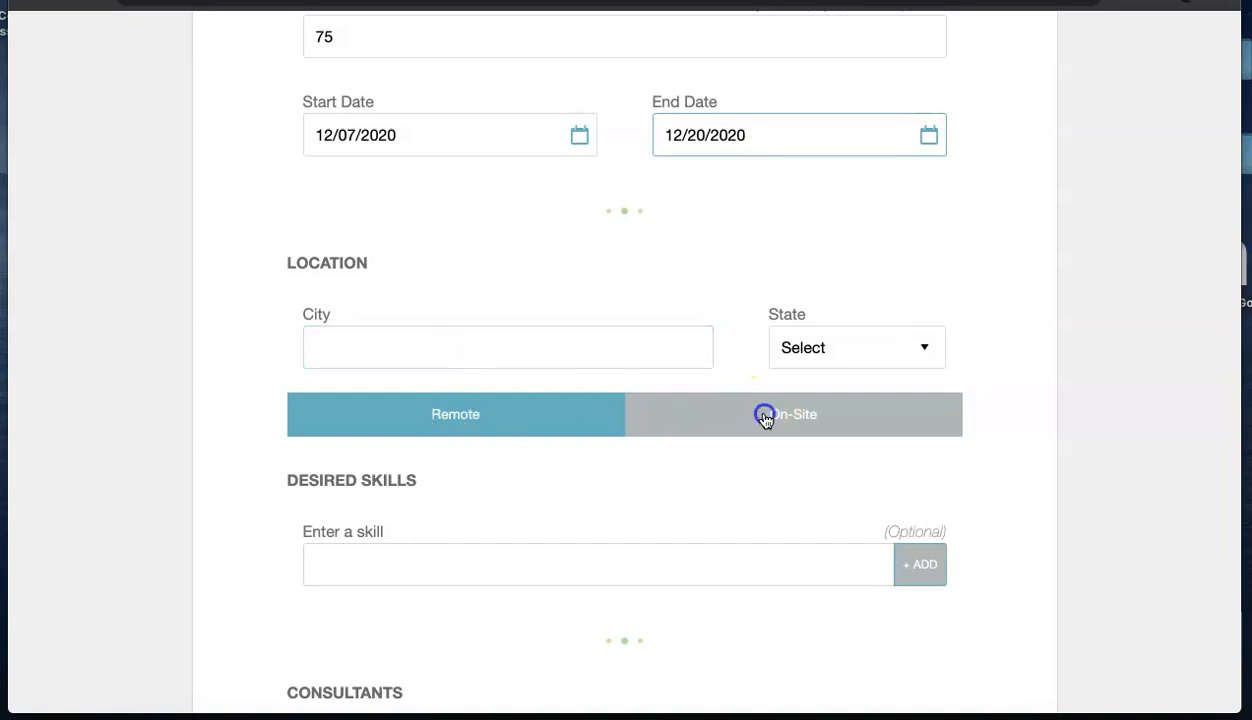
click(535, 411)
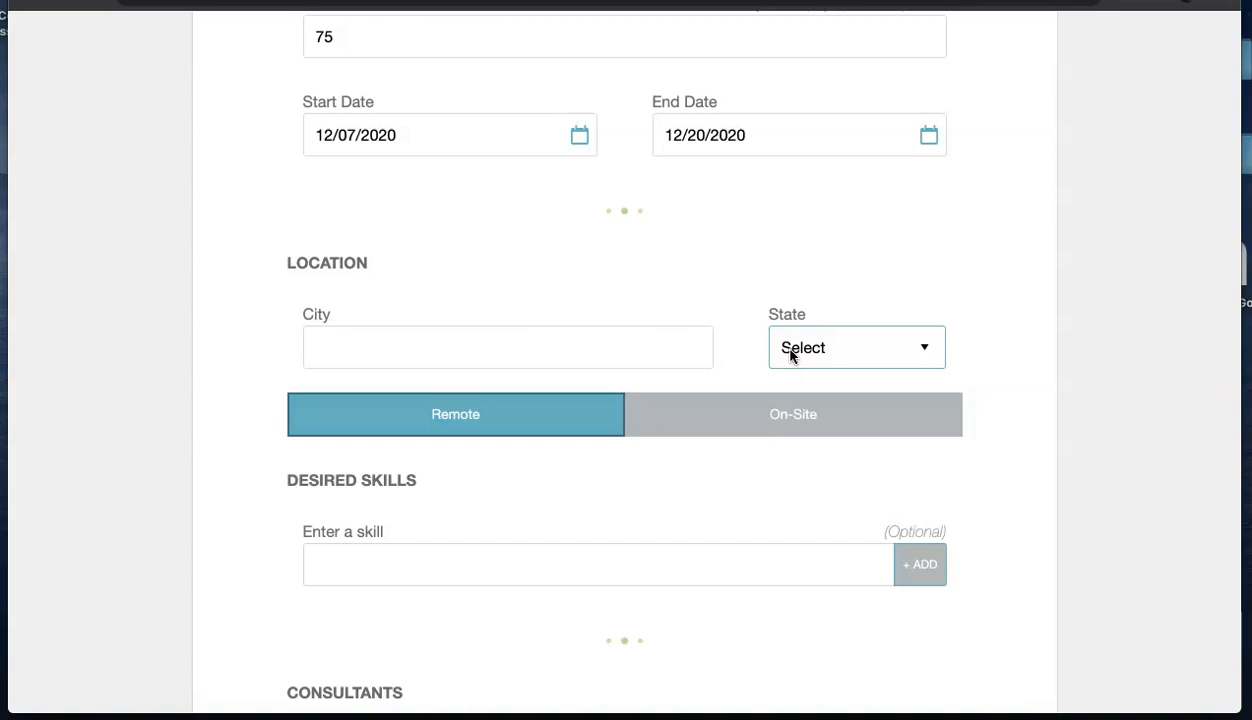
click(475, 405)
- Set the project location to the city Burlington and the state VT
click(456, 347)
text(Burlington)
click(618, 344)
click(831, 345)
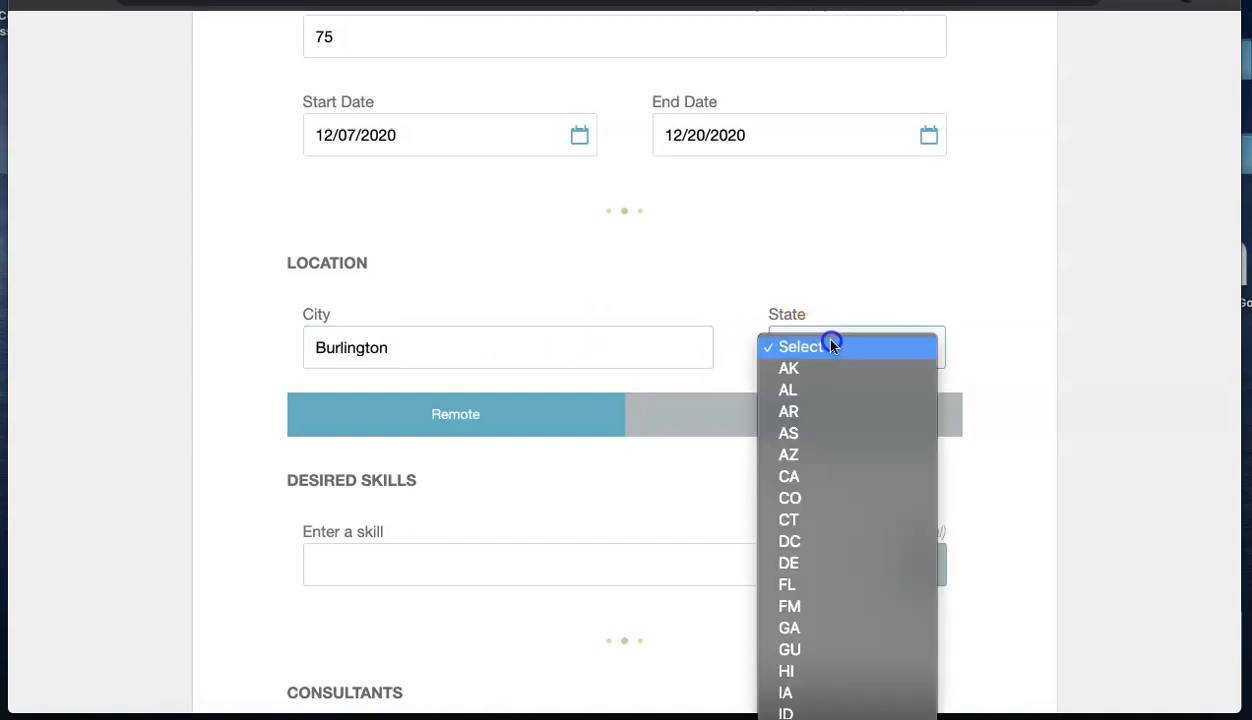
scroll(786, 566, down, 10)
click(797, 638)
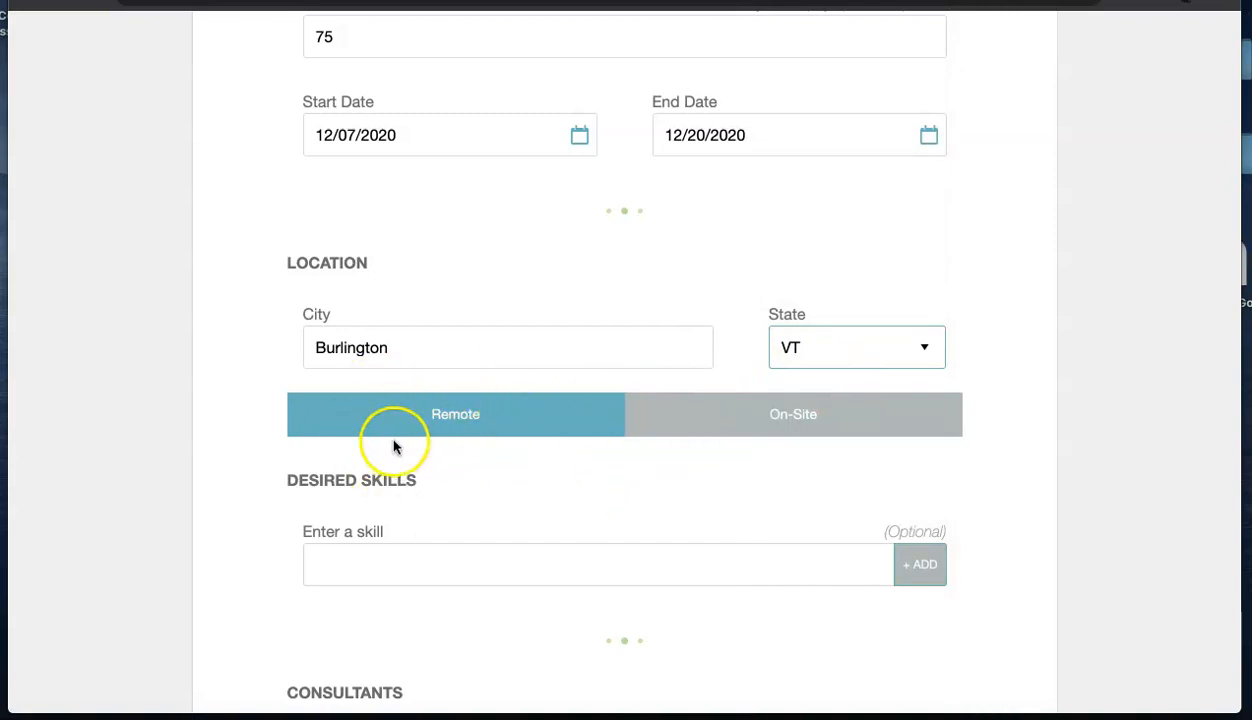
- Add Research and Marketing Analytics Tools to the project's desired skills
scroll(539, 463, down, 5)
click(400, 336)
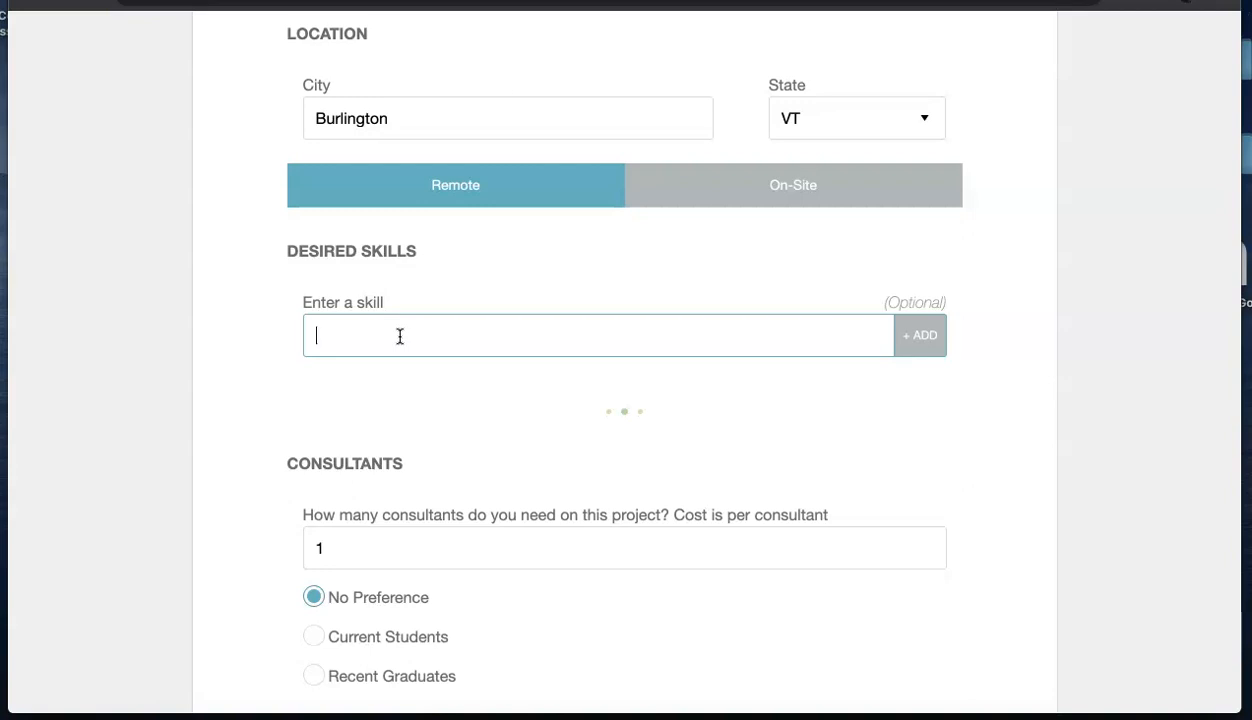
text(resea)
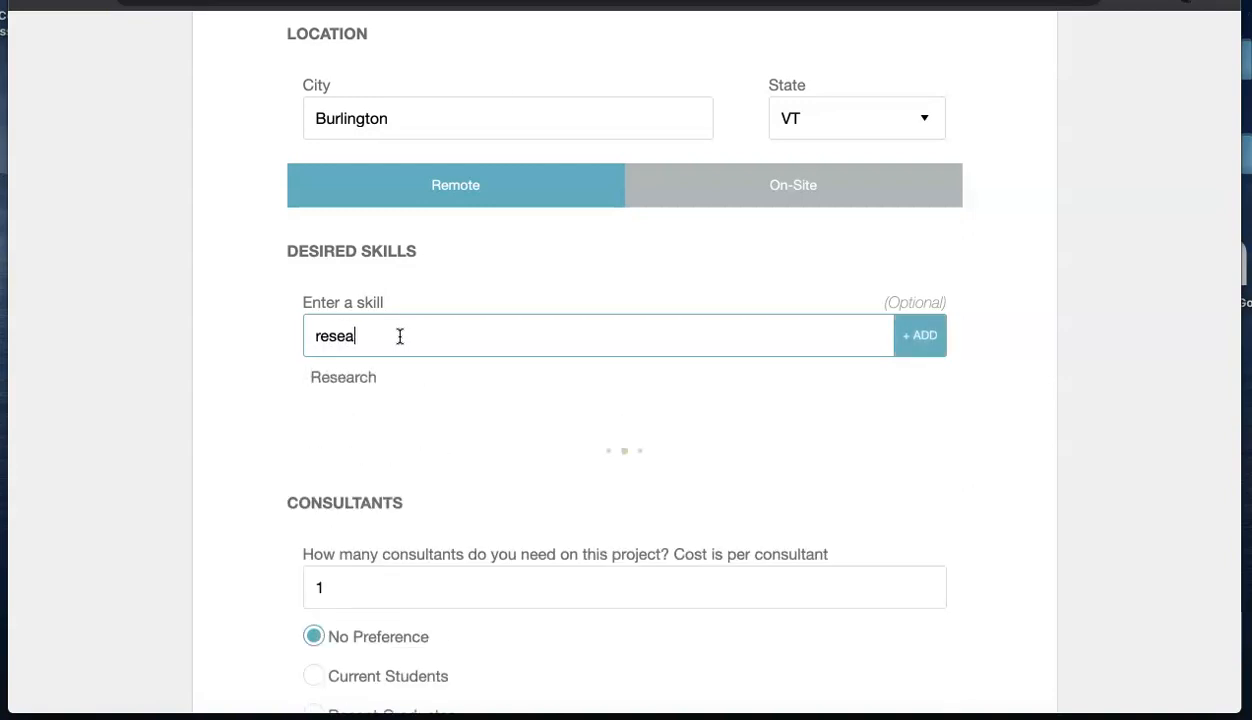
click(360, 377)
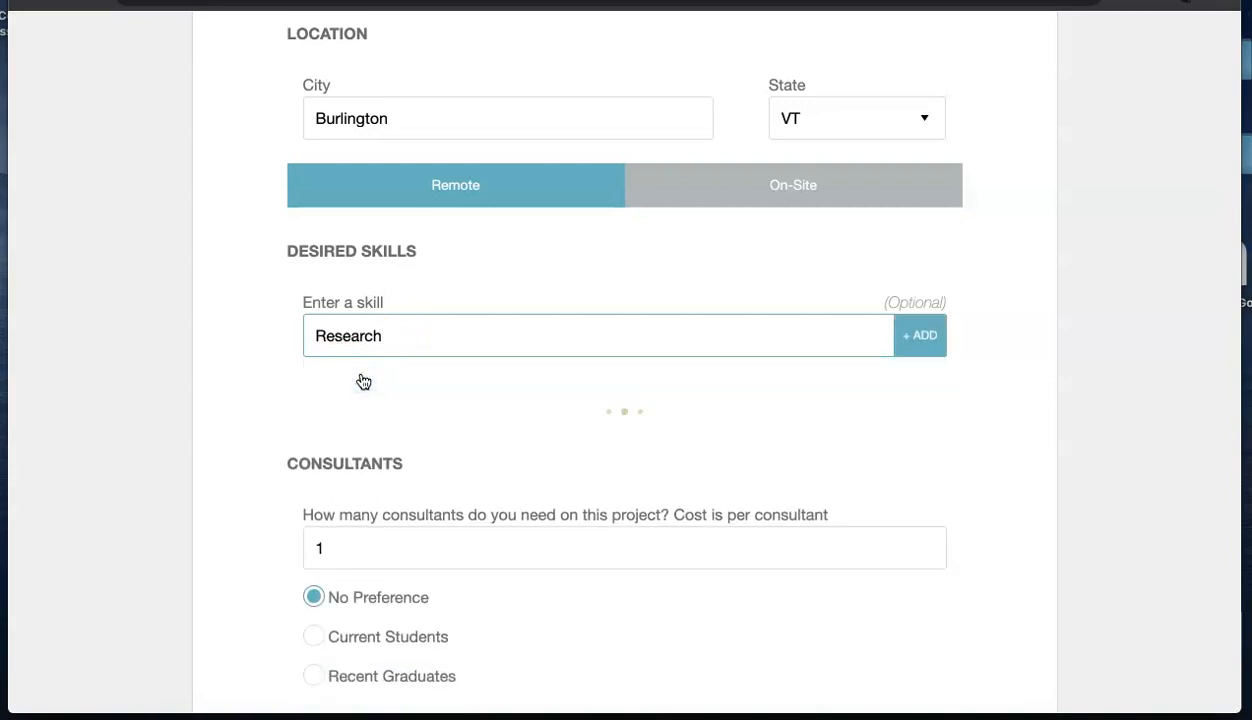
click(922, 332)
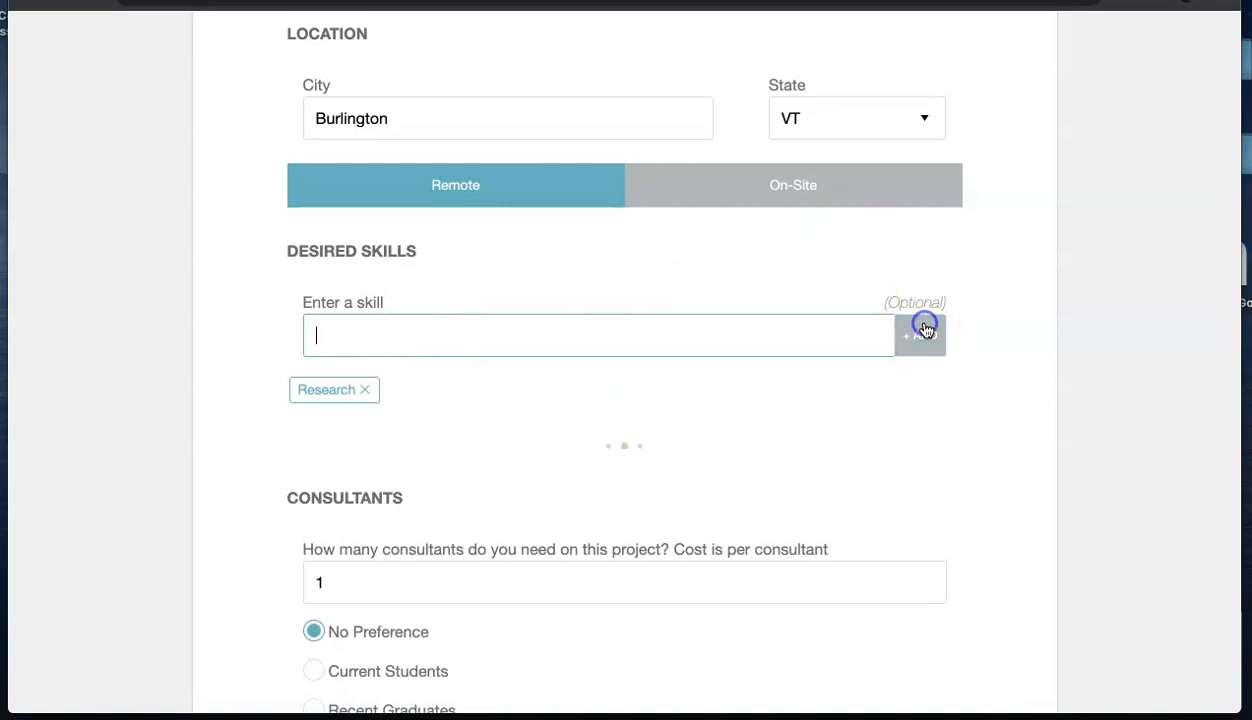
text(marke)
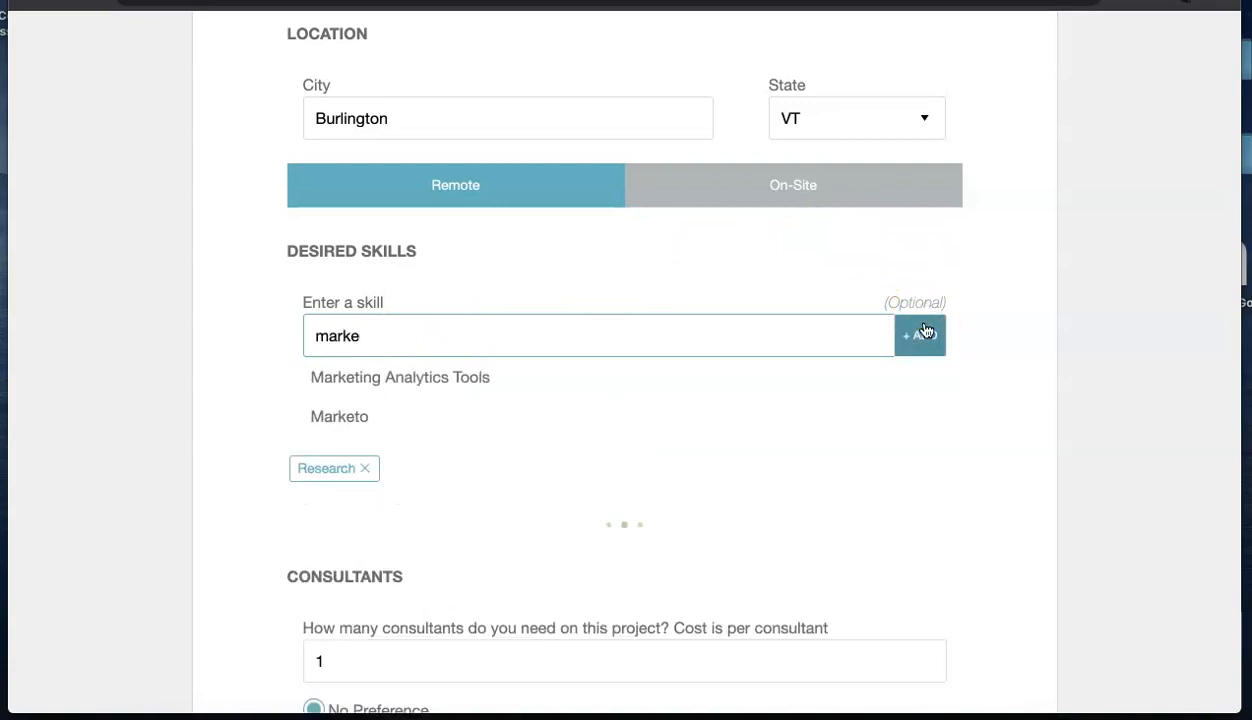
click(550, 385)
click(927, 335)
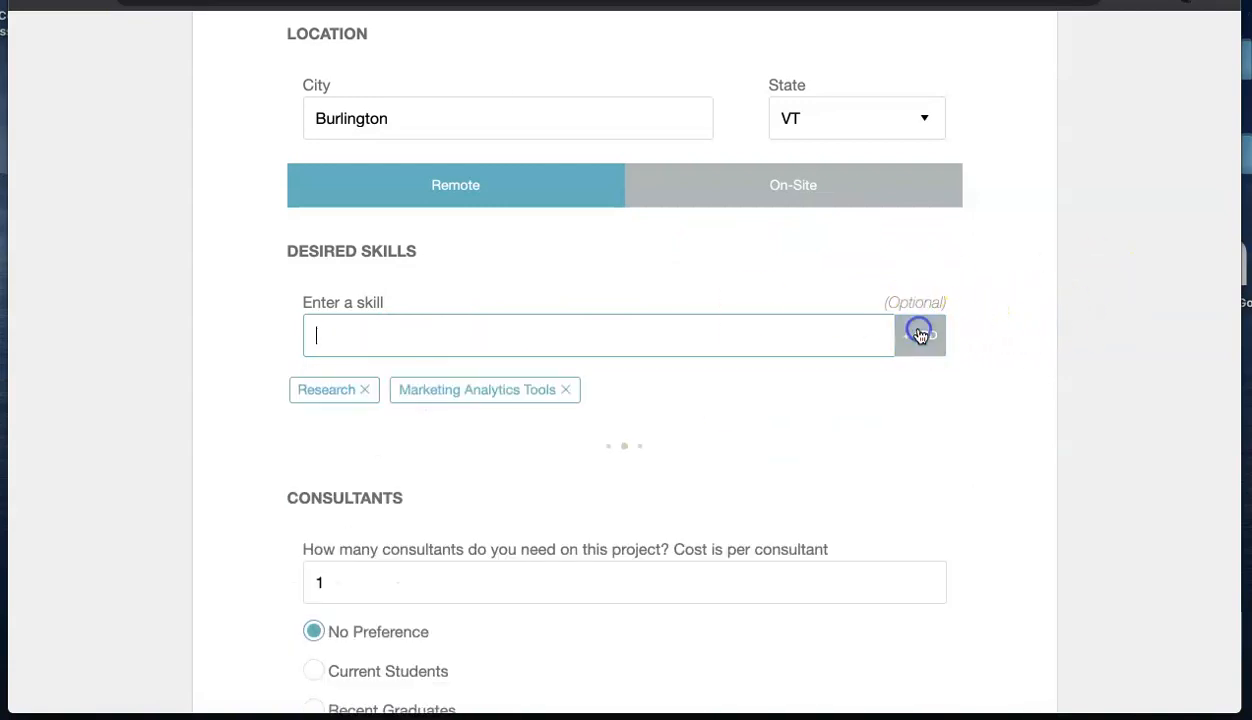
- Add Powerpoint to the project's desired skills
text(prese)
key(BackSpace)
key(BackSpace)
key(BackSpace)
key(BackSpace)
text(owe)
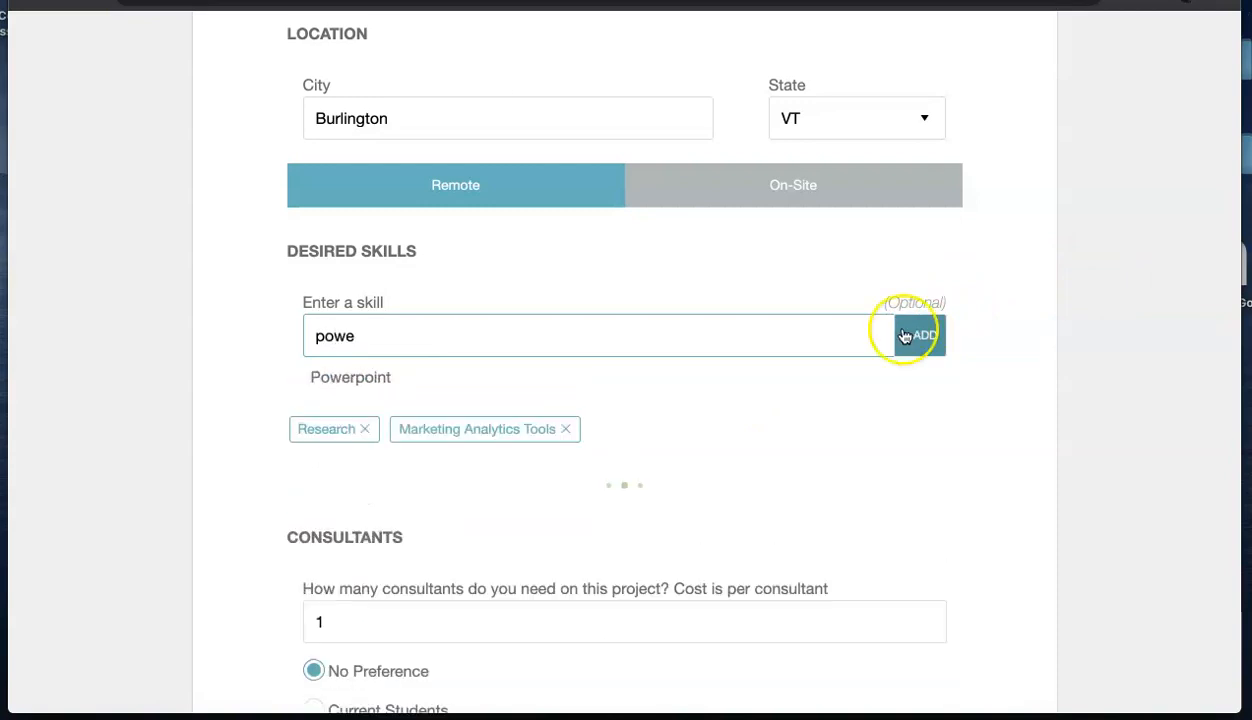
click(366, 376)
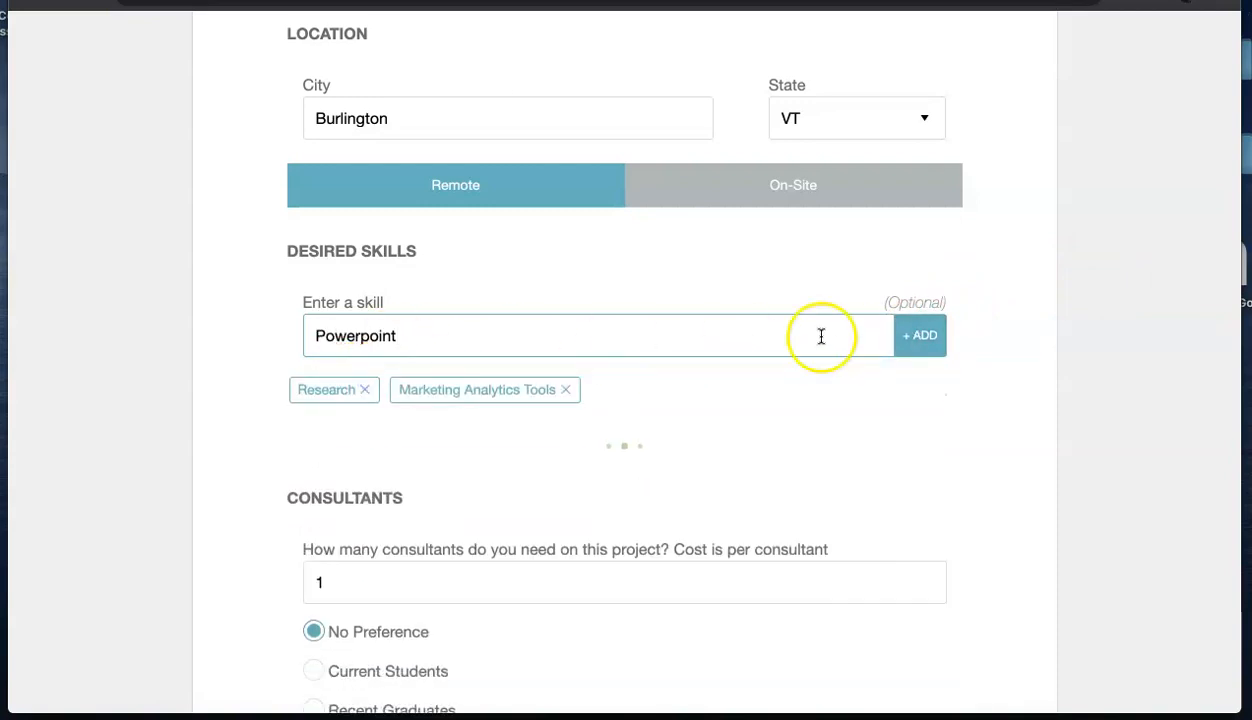
click(927, 340)
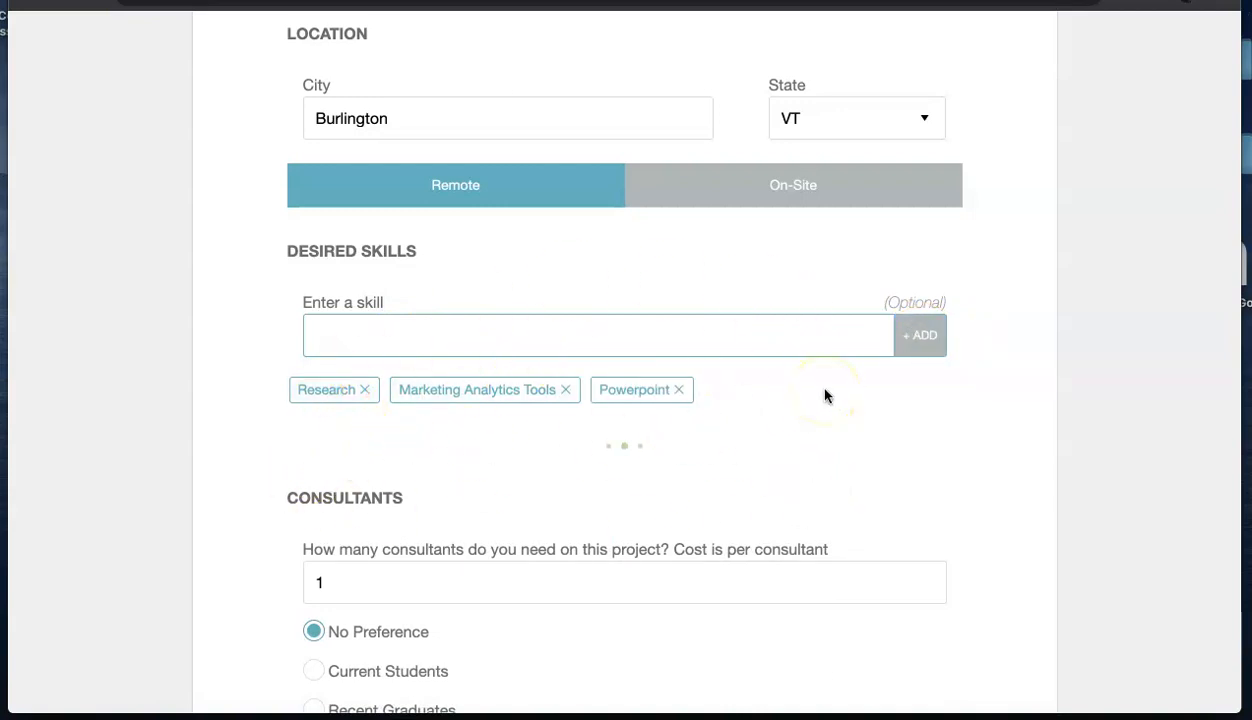
click(857, 400)
click(727, 386)
click(793, 411)
click(710, 442)
- Keep the number of consultants at 1 and select No Preference for the consultant type
scroll(710, 444, down, 3)
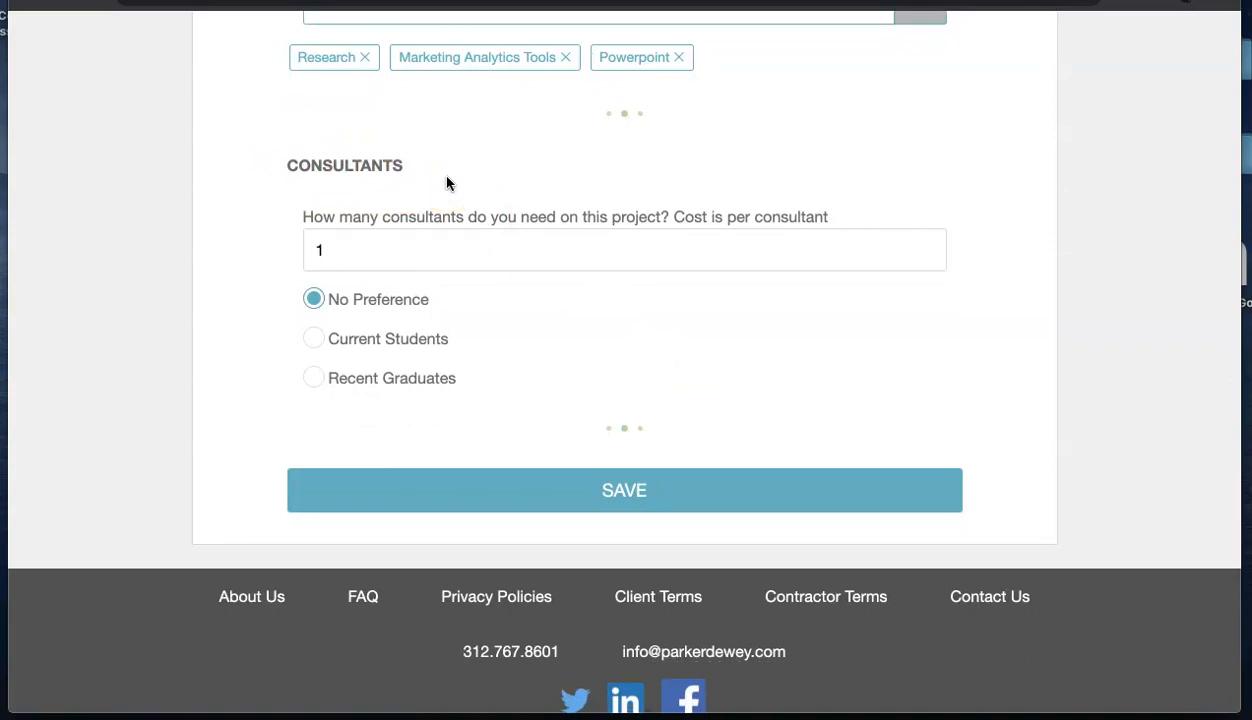
click(340, 248)
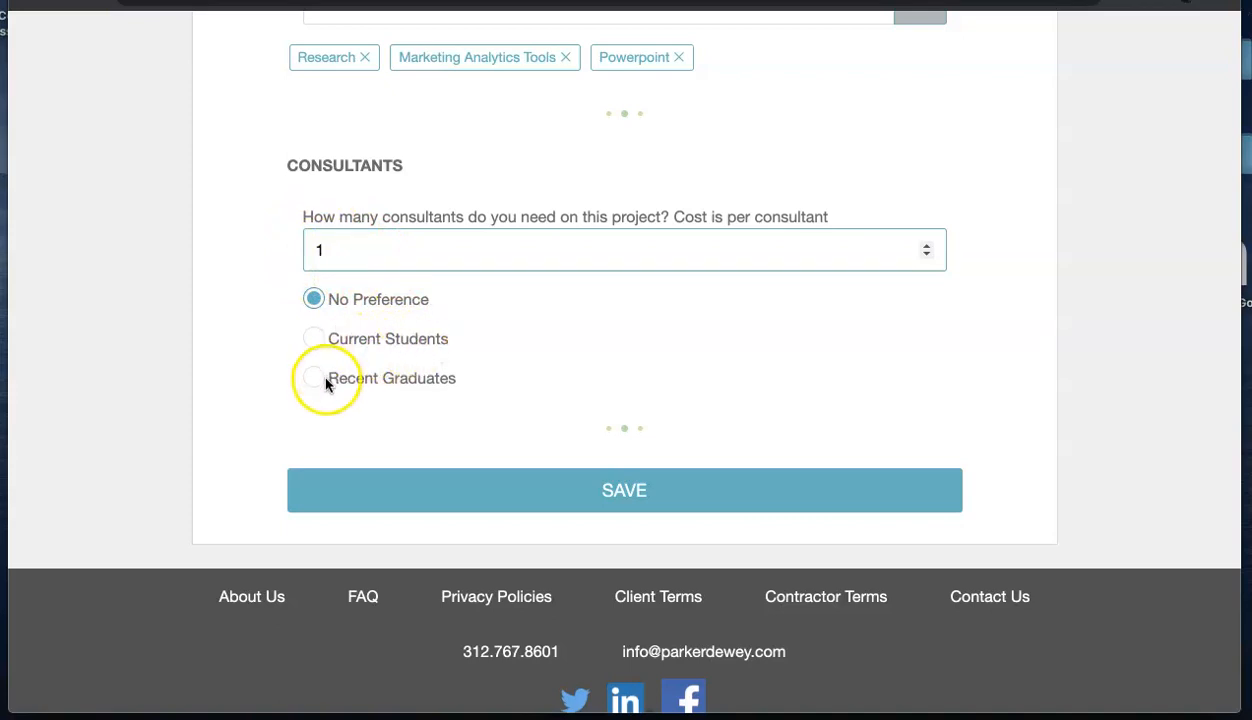
click(311, 295)
click(395, 318)
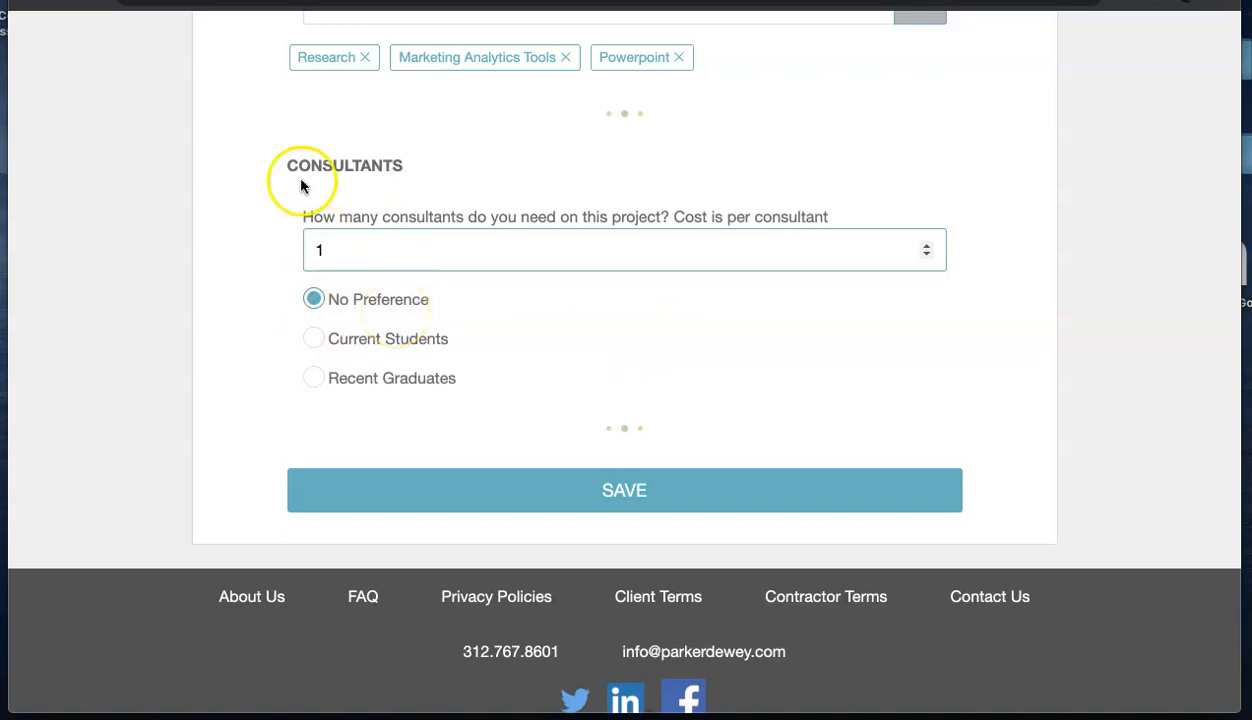
- Save the project details and look over the candidate question fields
click(580, 493)
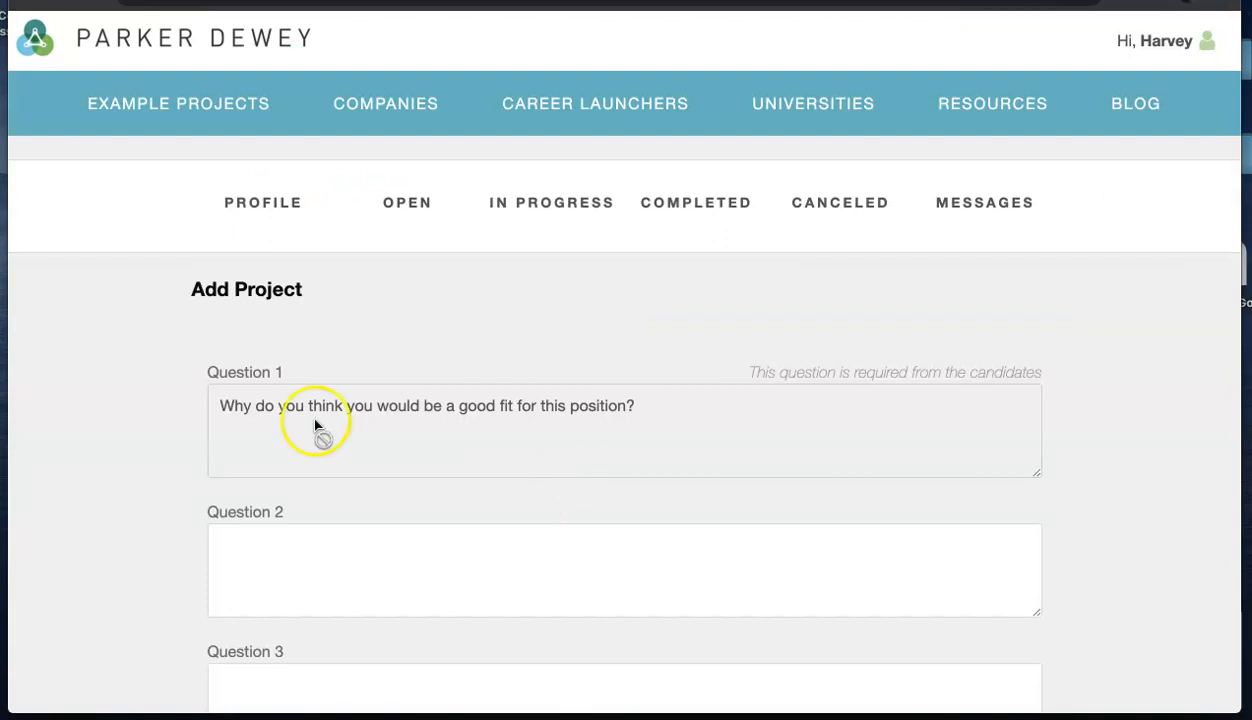
scroll(300, 405, down, 4)
click(293, 398)
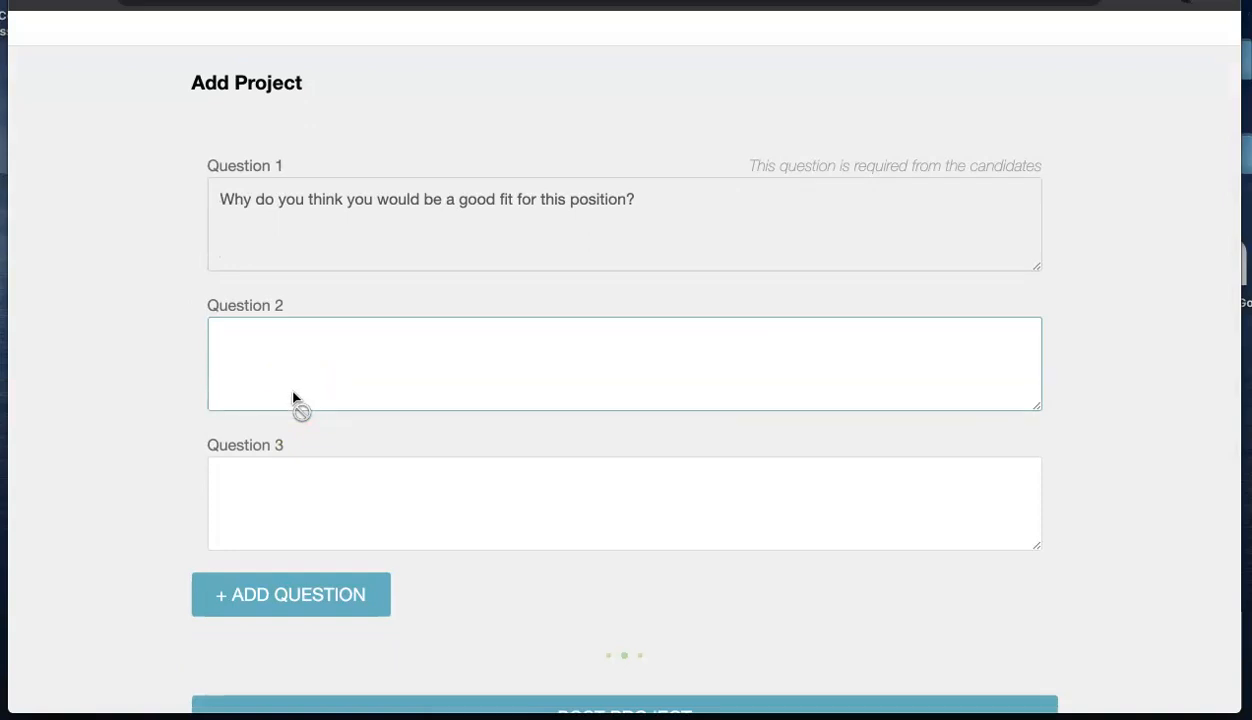
click(165, 218)
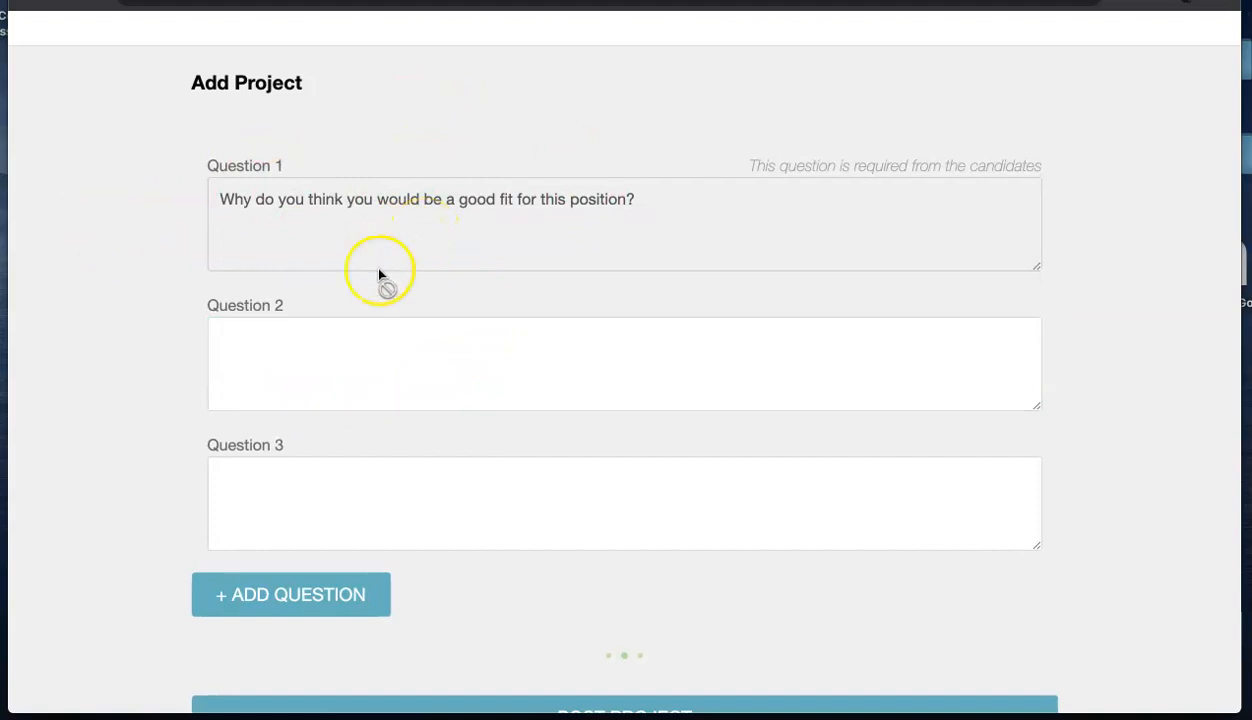
click(248, 497)
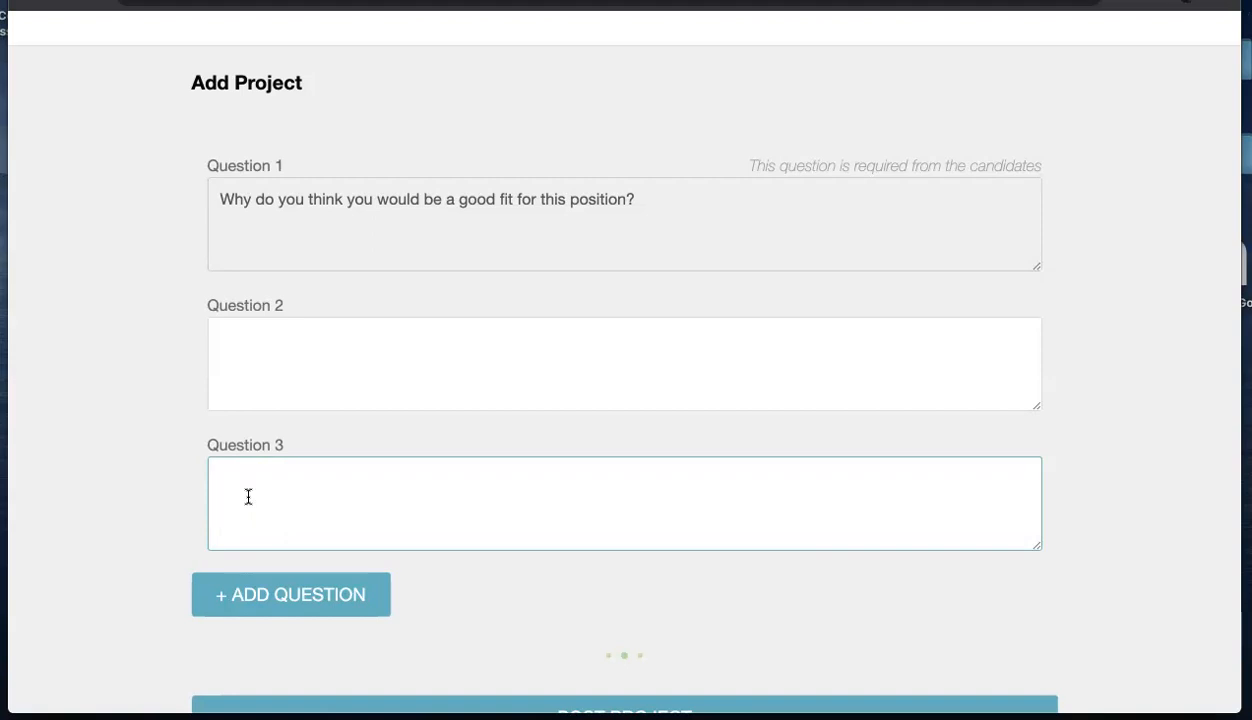
click(250, 485)
click(159, 405)
- Enter "What excites you about working for a small business/startup?" as Question 2 for candidates
click(233, 336)
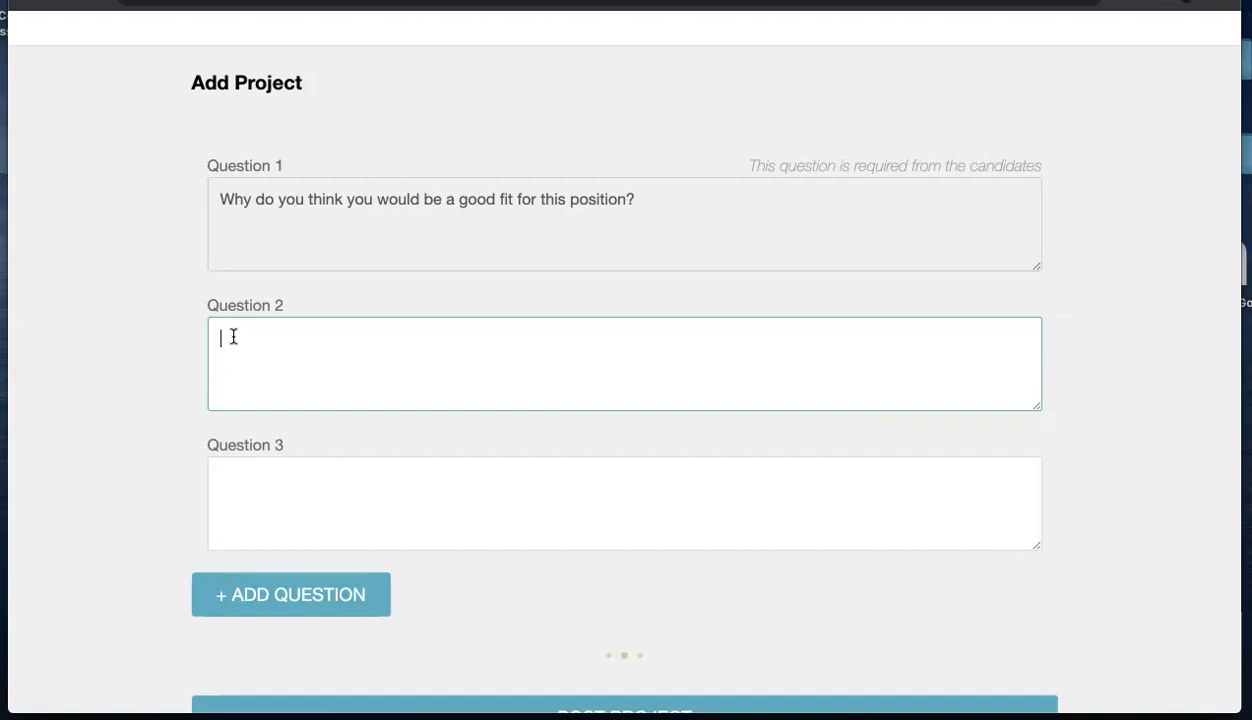
text(What excites you about working for)
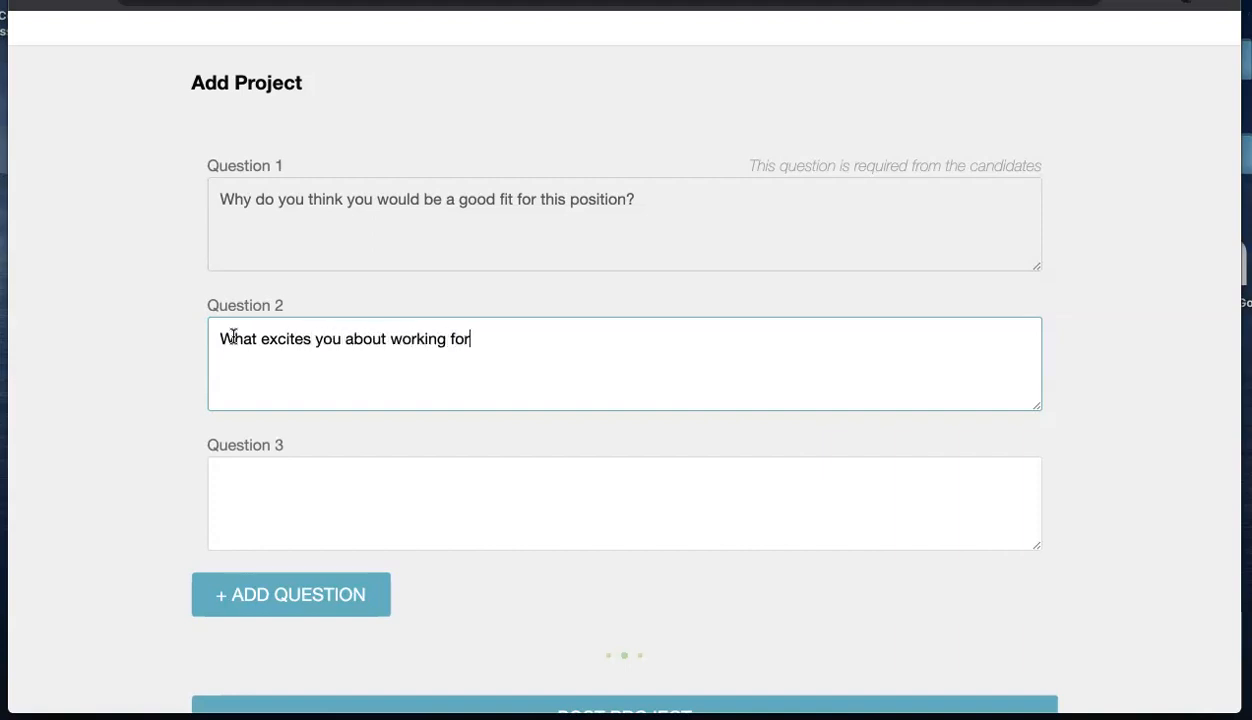
text( a small busin)
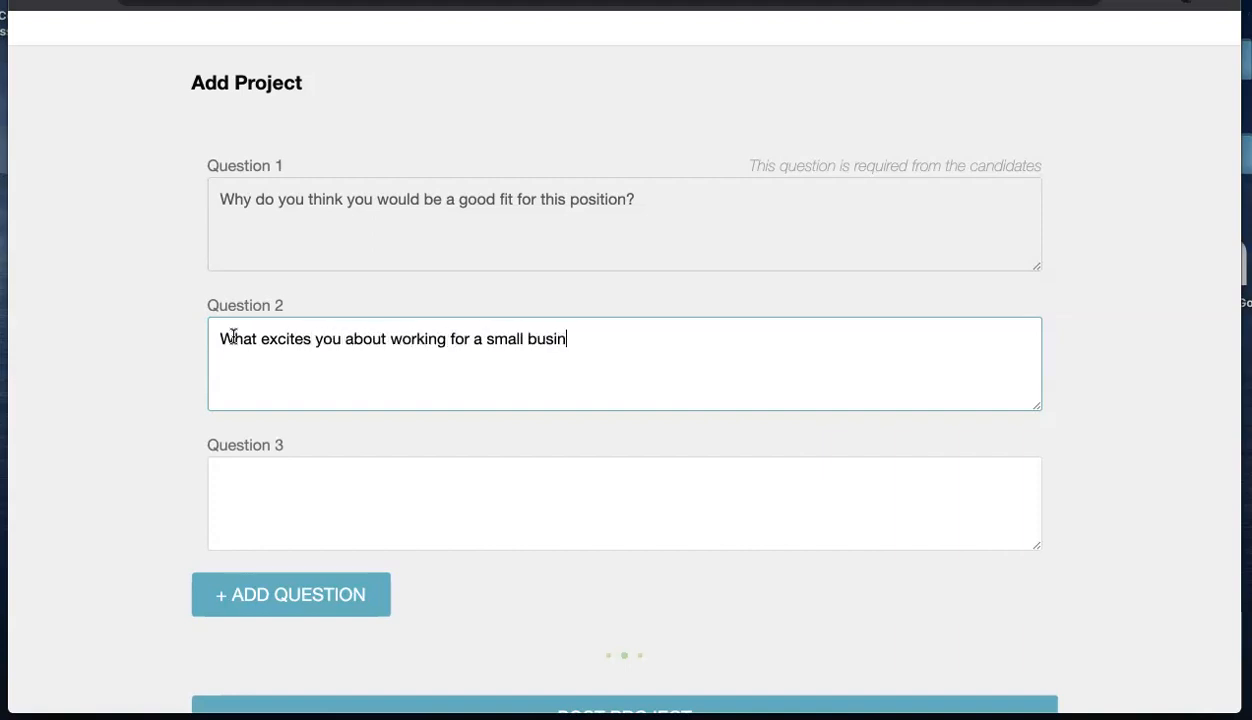
text(ess/startup?)
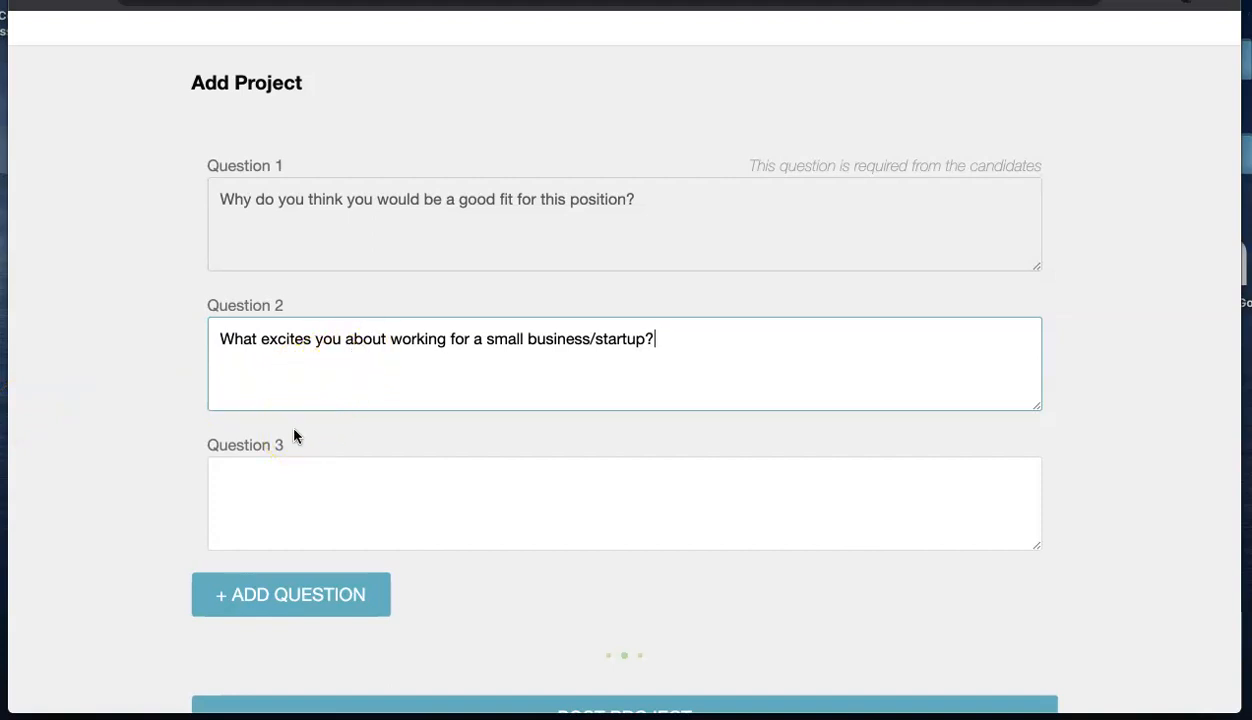
- Post the Marketing Research project, leaving Question 3 blank
scroll(523, 584, down, 3)
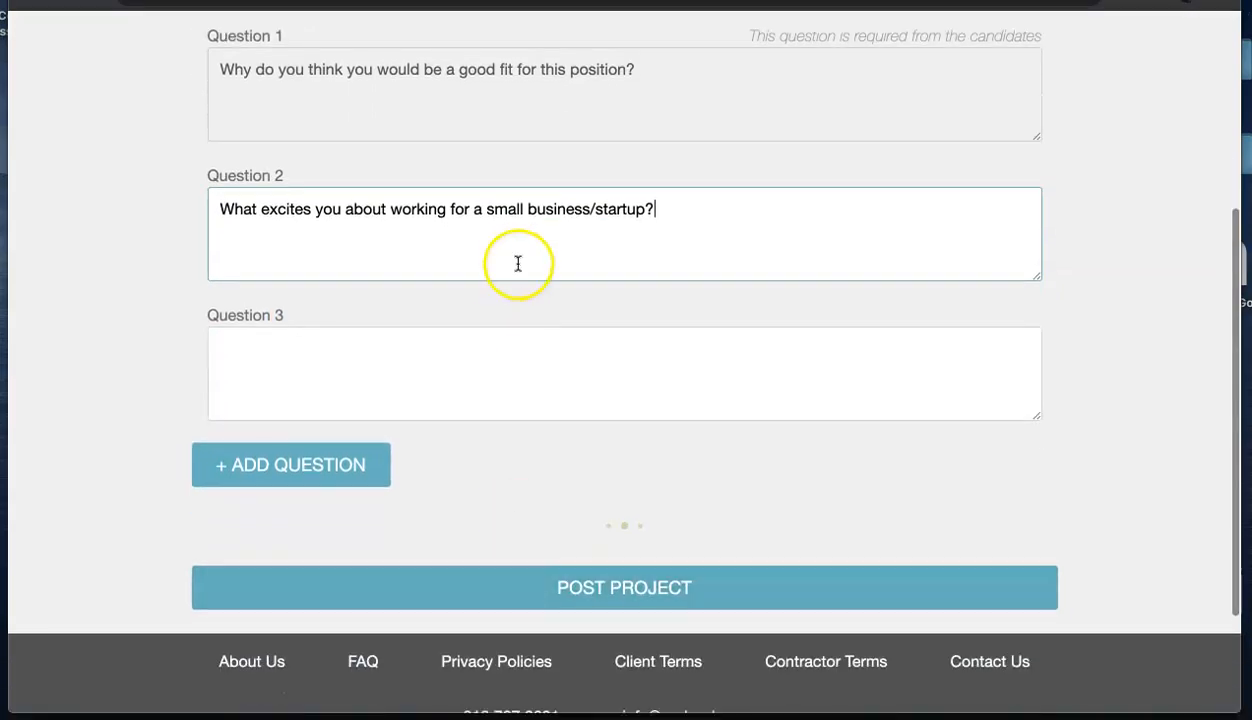
scroll(567, 413, down, 3)
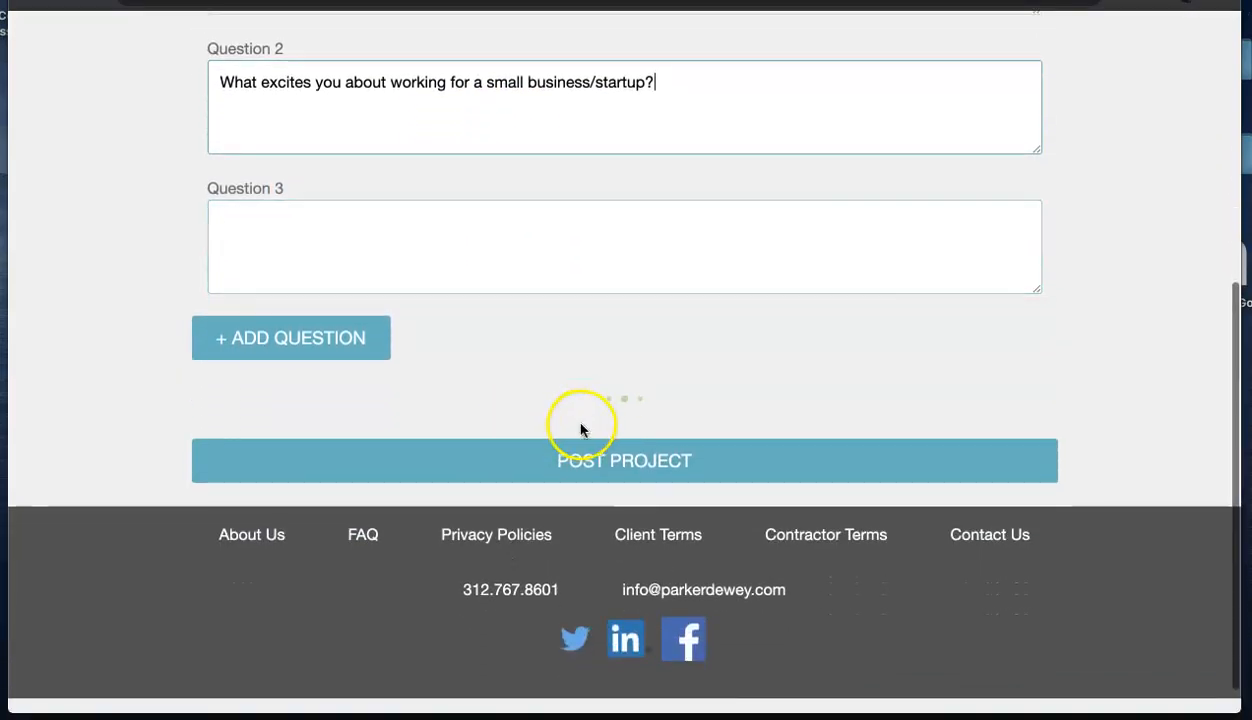
click(620, 455)
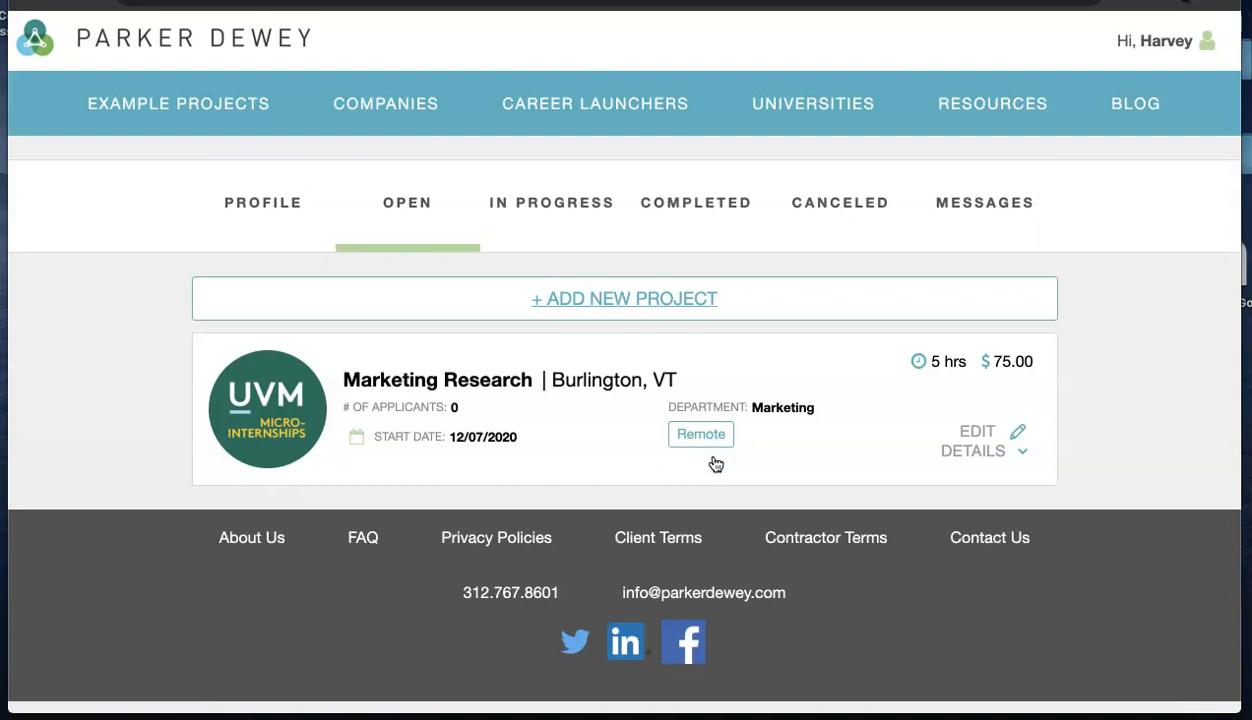